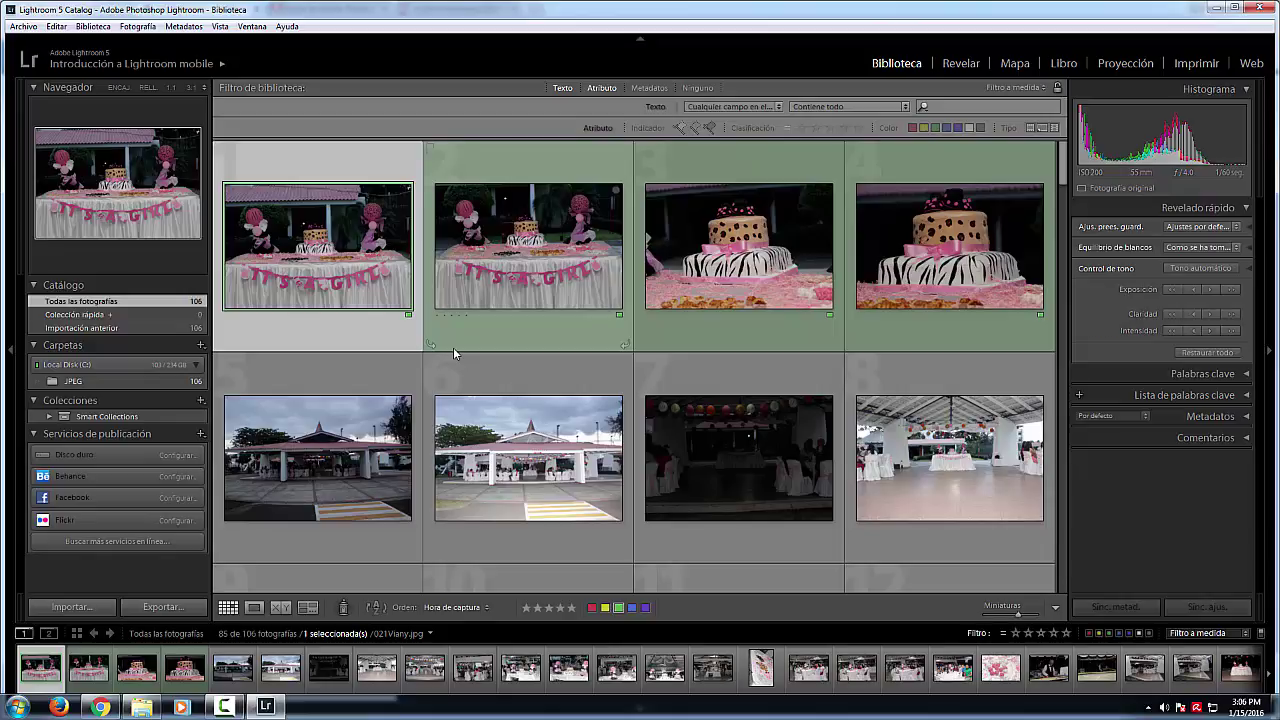
Step: Import the 10 photos from the OneDrive-2016-01-15 folder and enable reverse geocoding
click(64, 605)
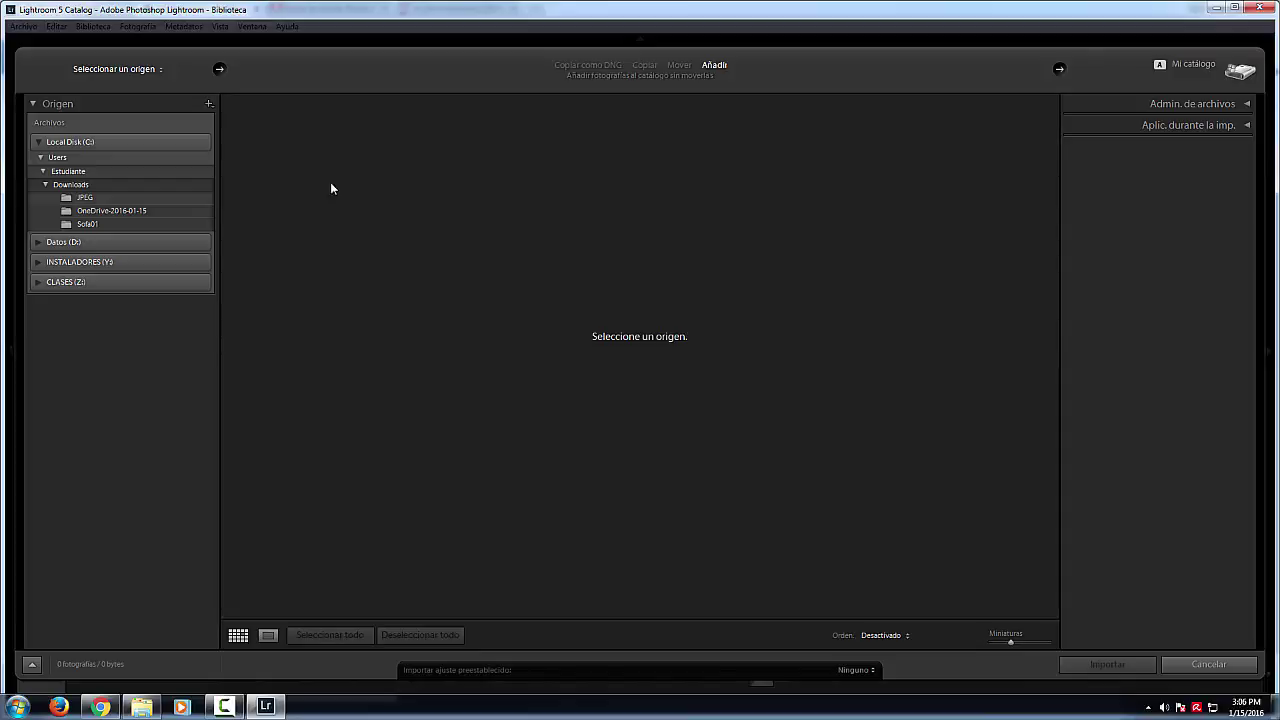
click(72, 199)
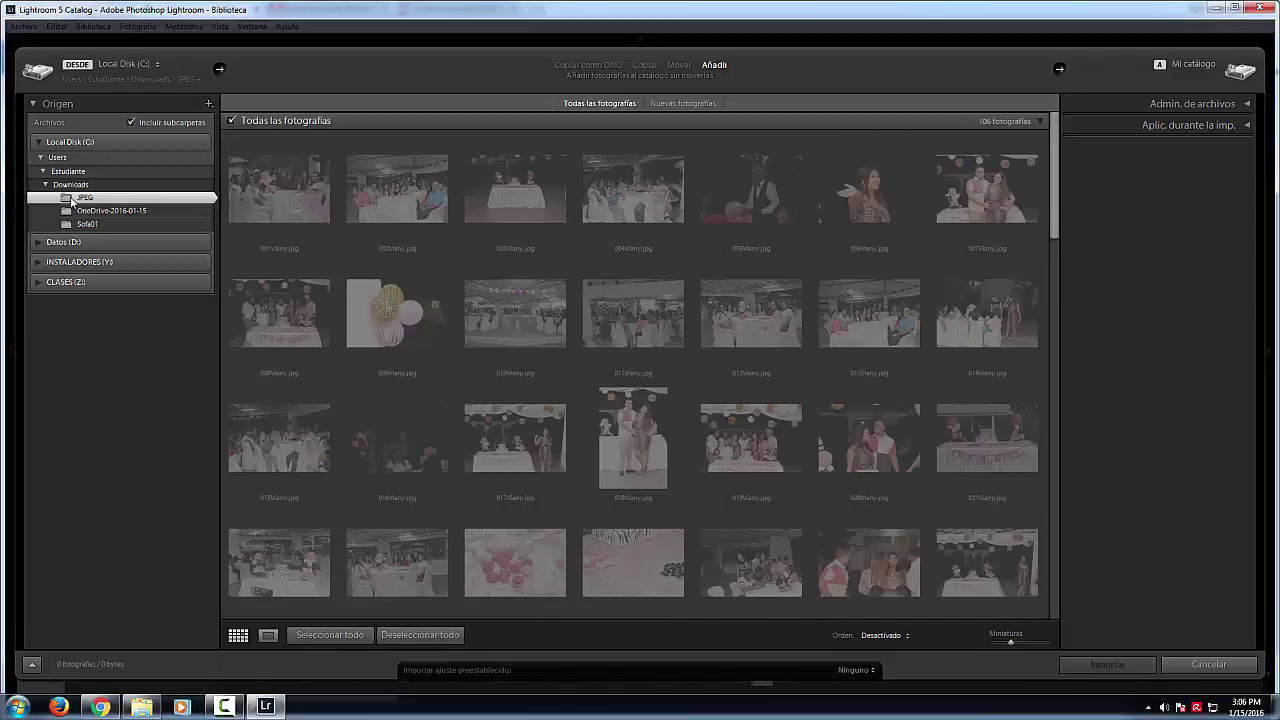
click(77, 212)
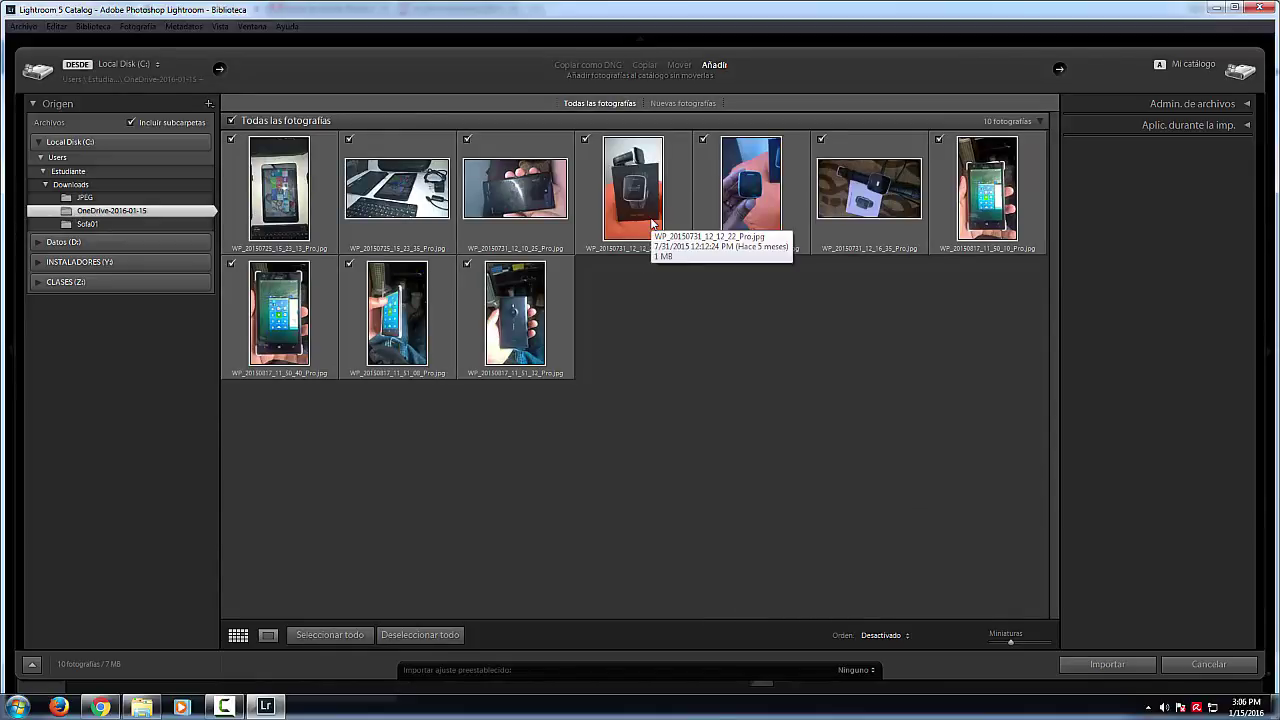
click(1108, 665)
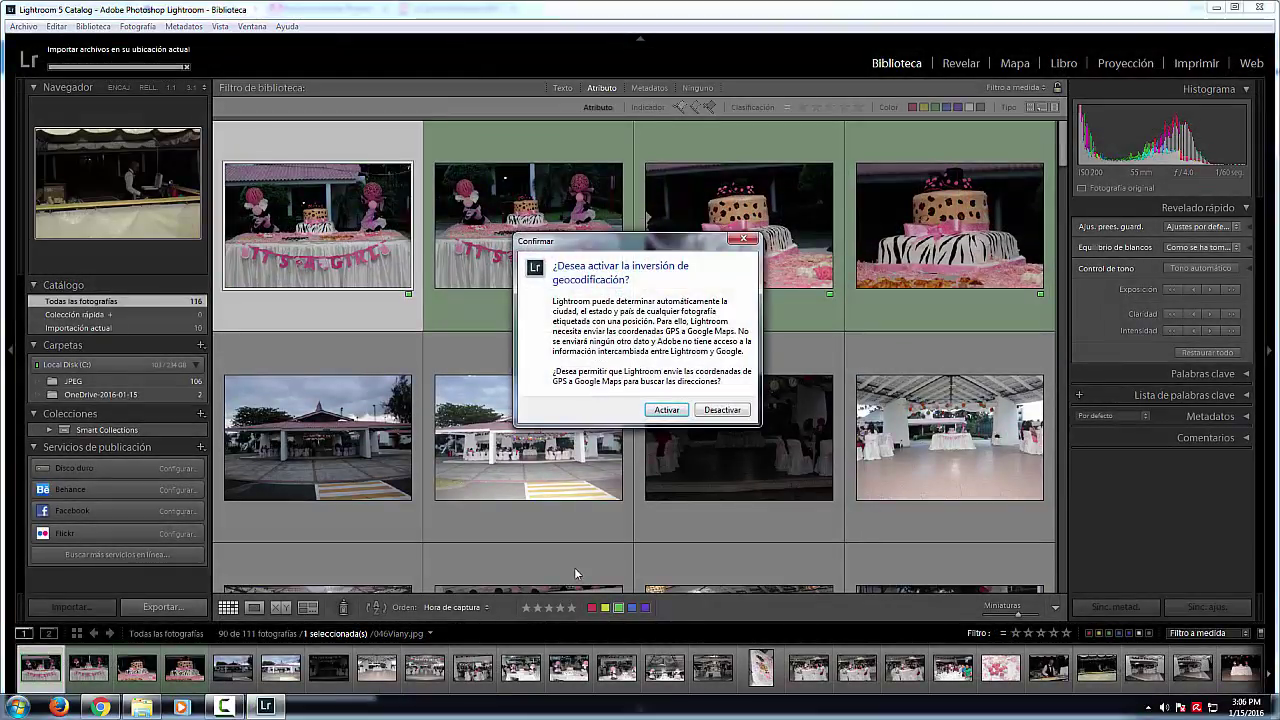
click(662, 411)
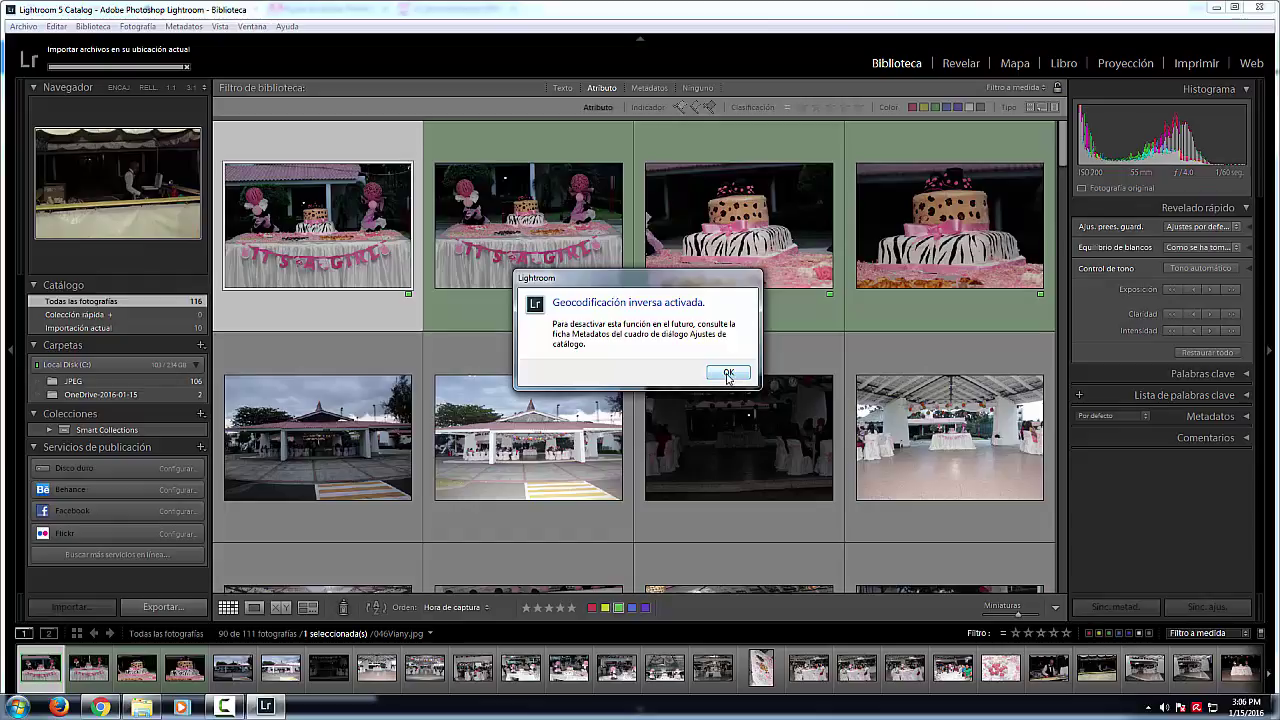
click(728, 374)
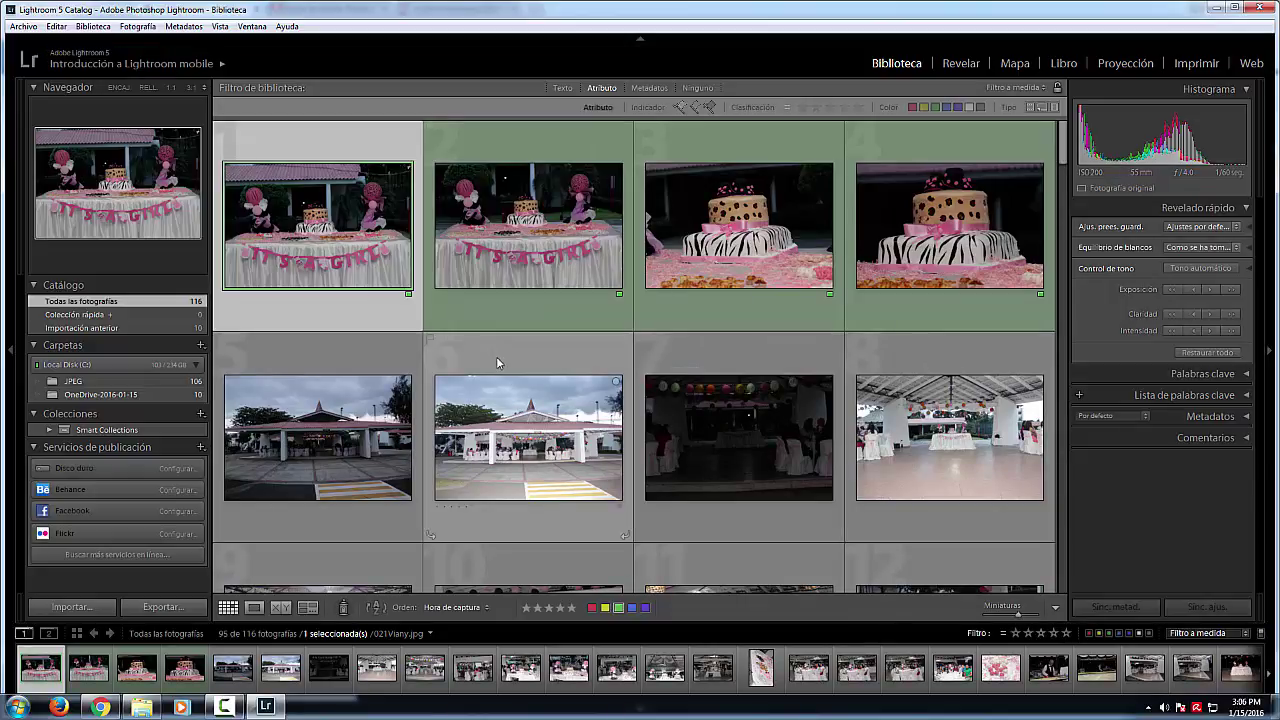
Step: Select photos 1 through 85 in the grid, covering every baby shower shot and no phone photos
scroll(650, 370, down, 5)
scroll(692, 397, down, 5)
scroll(760, 450, down, 5)
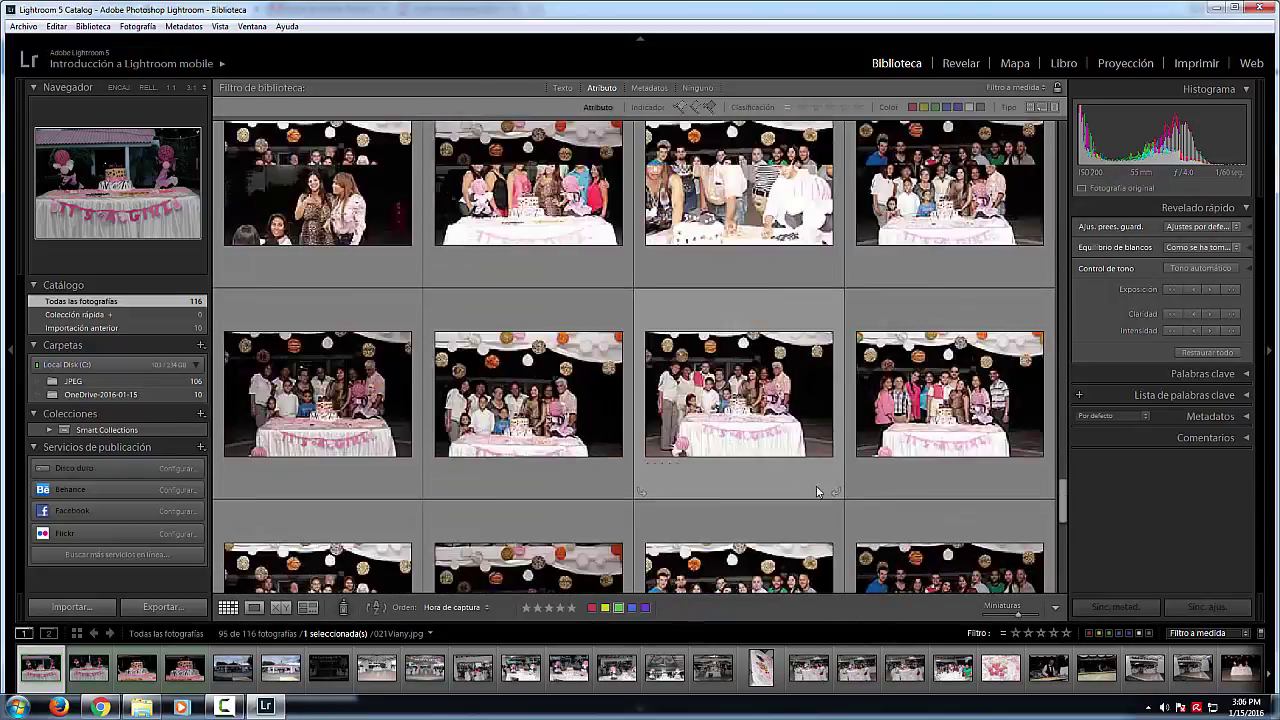
scroll(817, 491, down, 5)
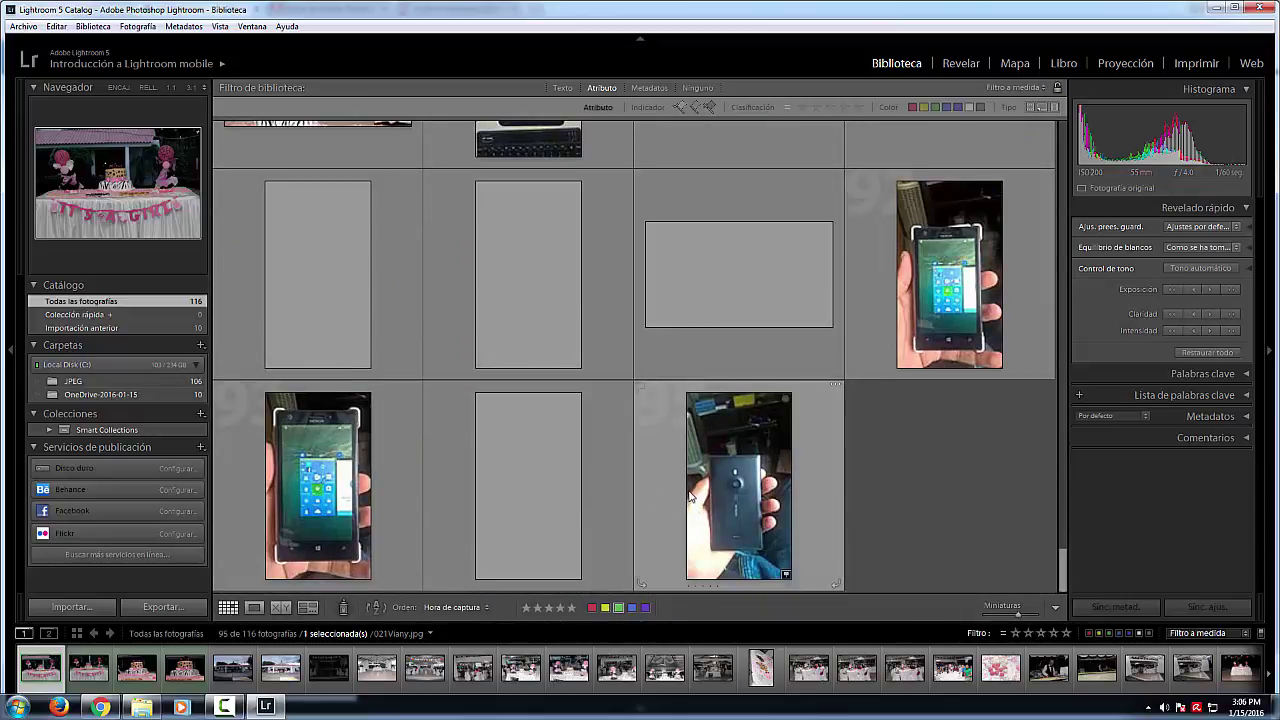
scroll(688, 496, up, 3)
scroll(688, 493, up, 3)
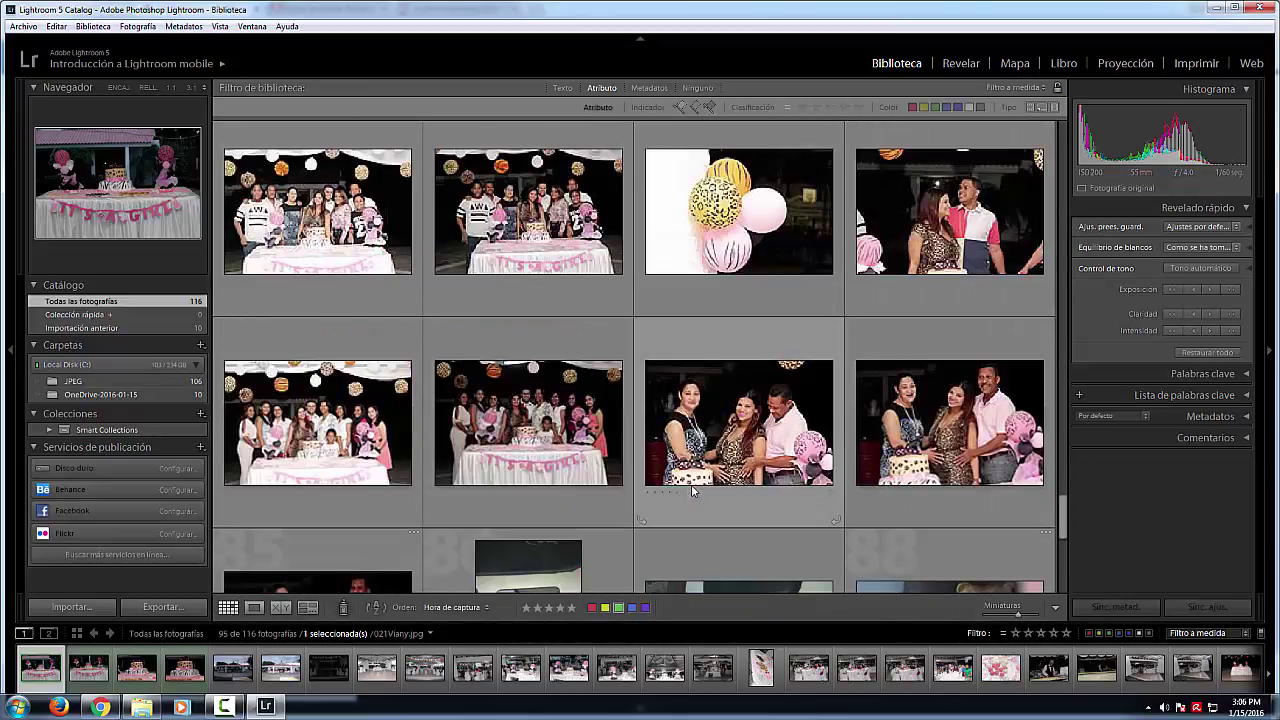
scroll(691, 484, down, 5)
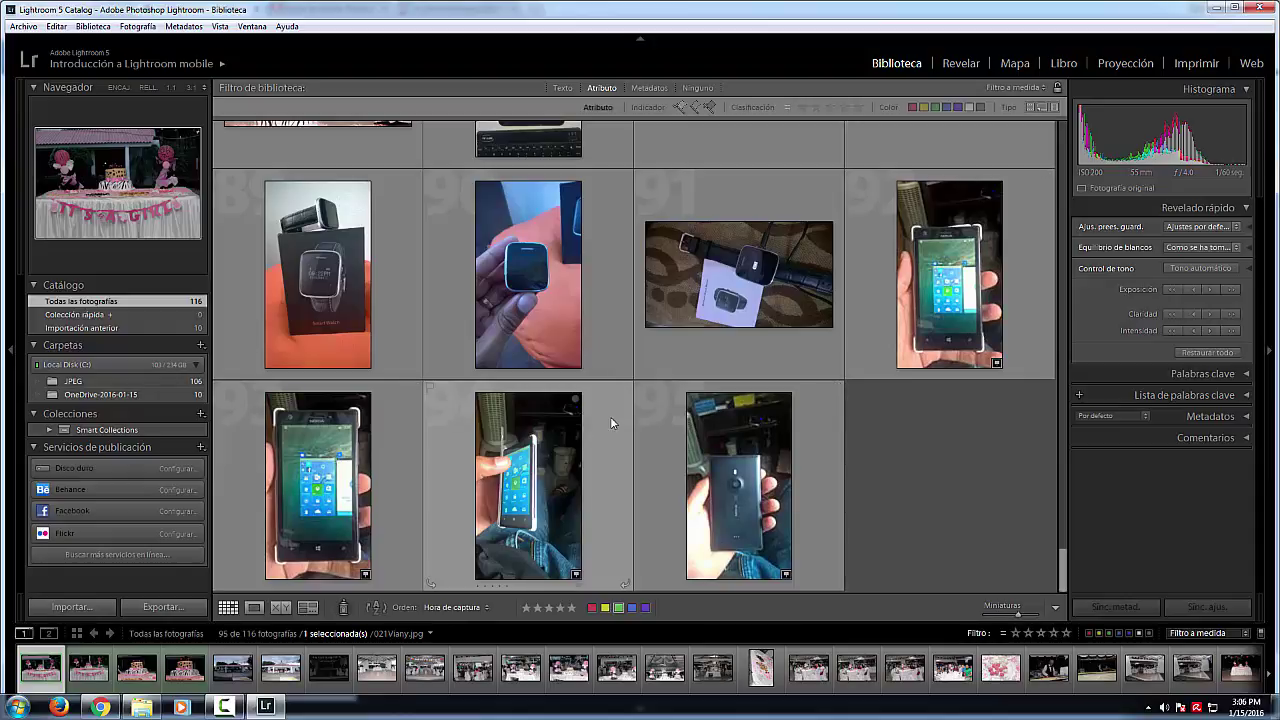
scroll(720, 442, up, 5)
scroll(720, 442, up, 5)
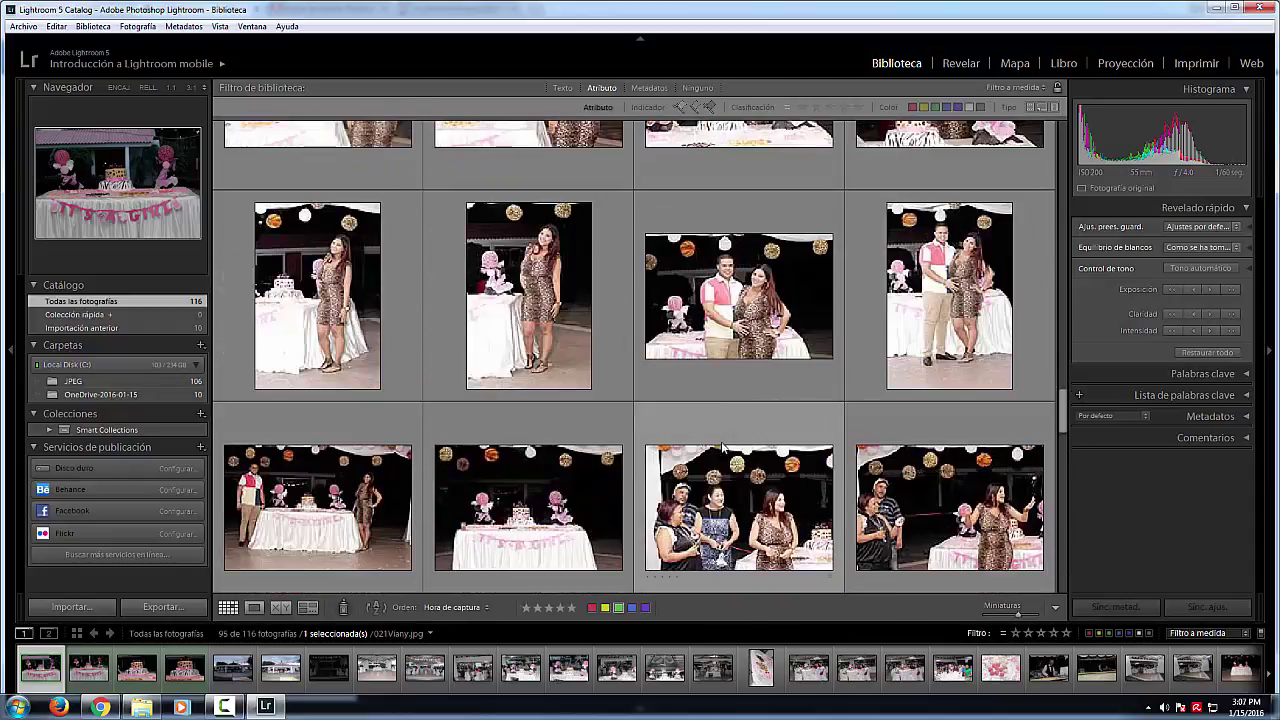
scroll(720, 442, up, 5)
scroll(719, 441, up, 5)
scroll(718, 448, up, 3)
scroll(717, 441, up, 3)
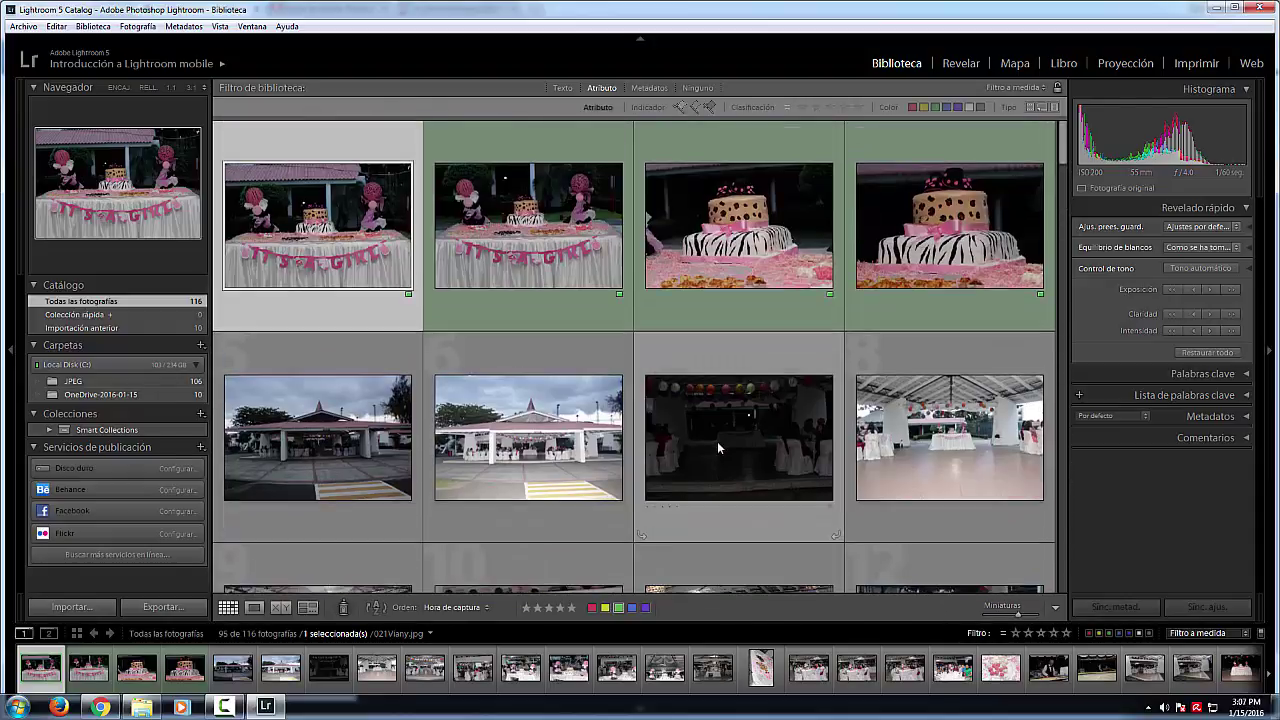
scroll(717, 441, down, 3)
scroll(717, 441, up, 5)
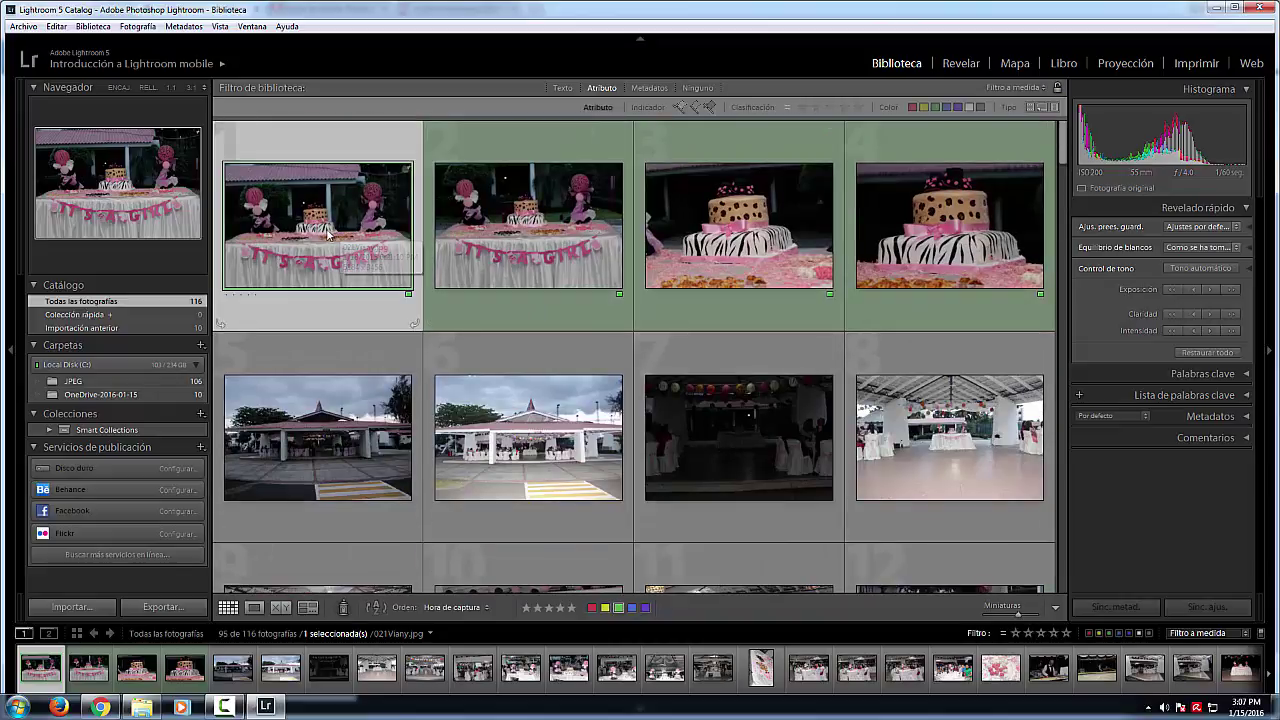
scroll(838, 336, down, 3)
scroll(836, 336, down, 3)
scroll(835, 330, down, 3)
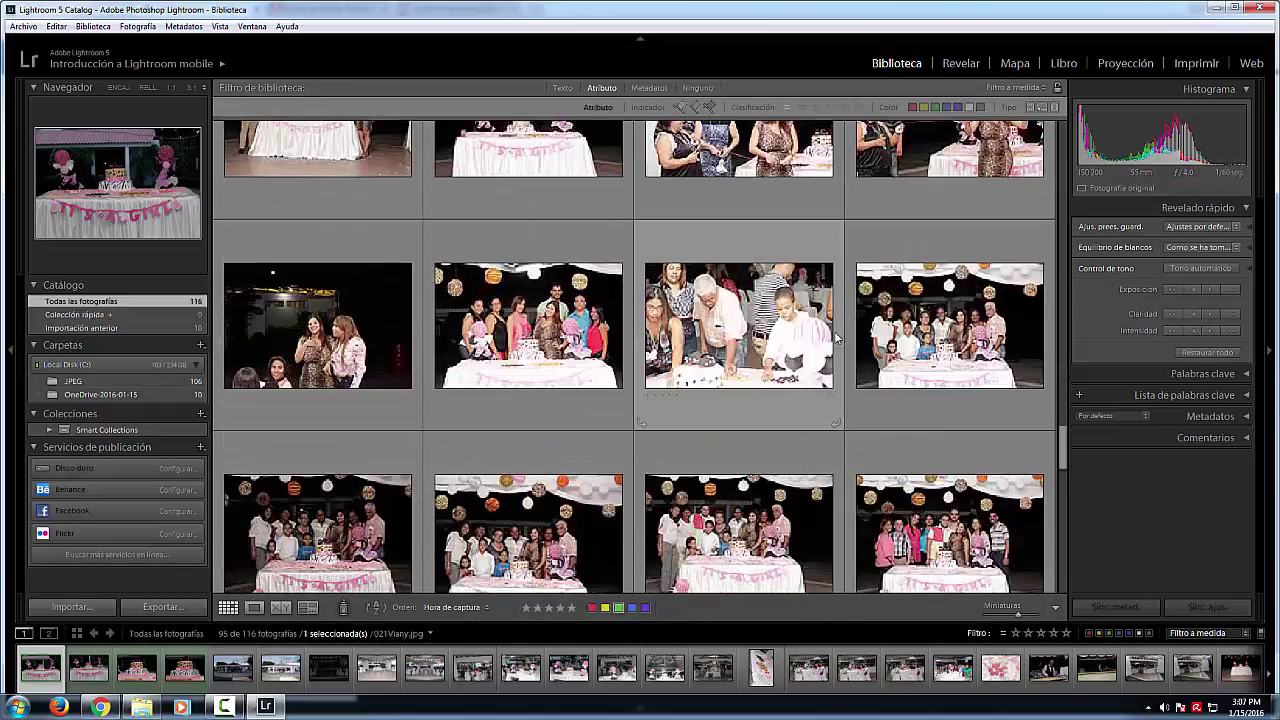
scroll(834, 331, down, 3)
scroll(833, 332, down, 3)
scroll(833, 340, up, 2)
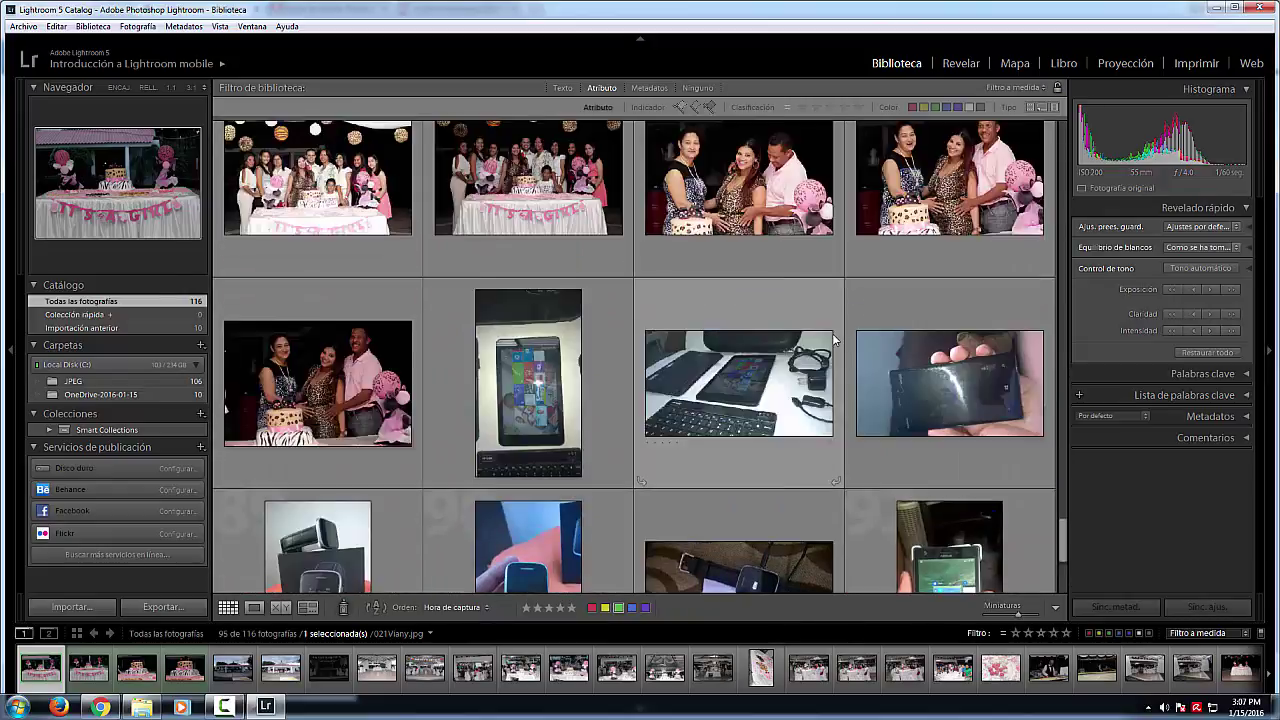
scroll(833, 341, up, 1)
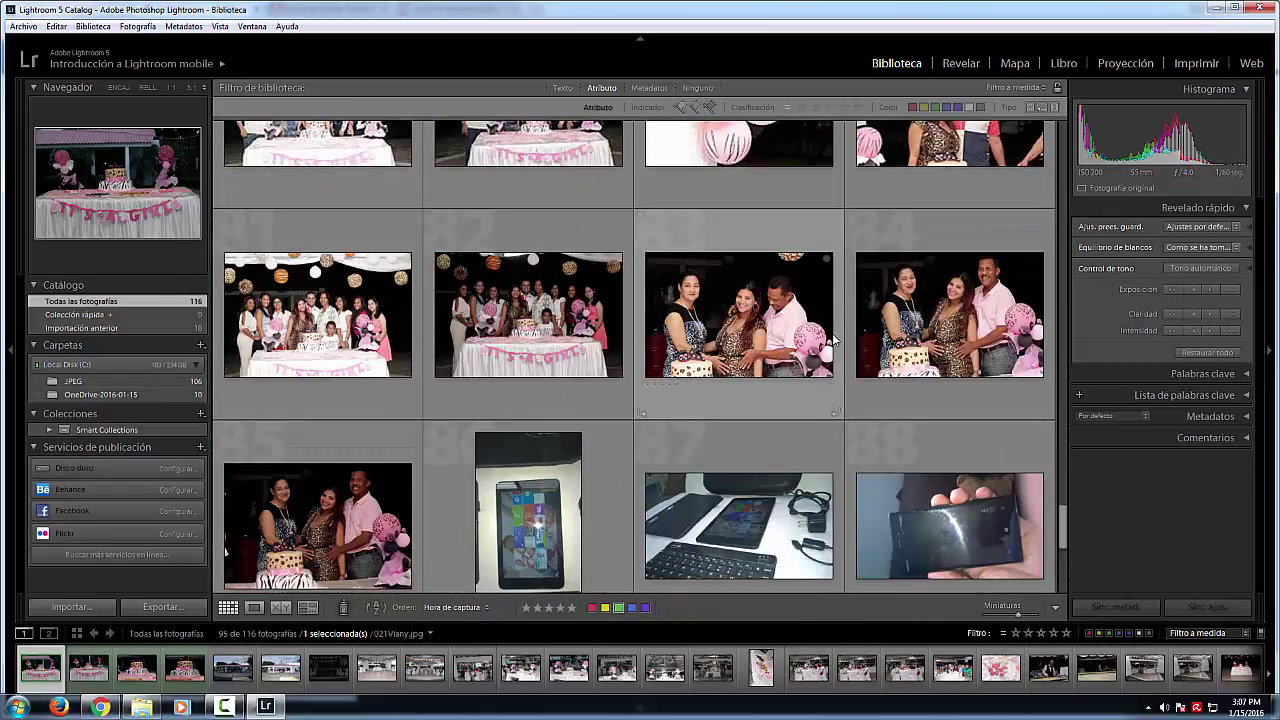
shift+click(378, 518)
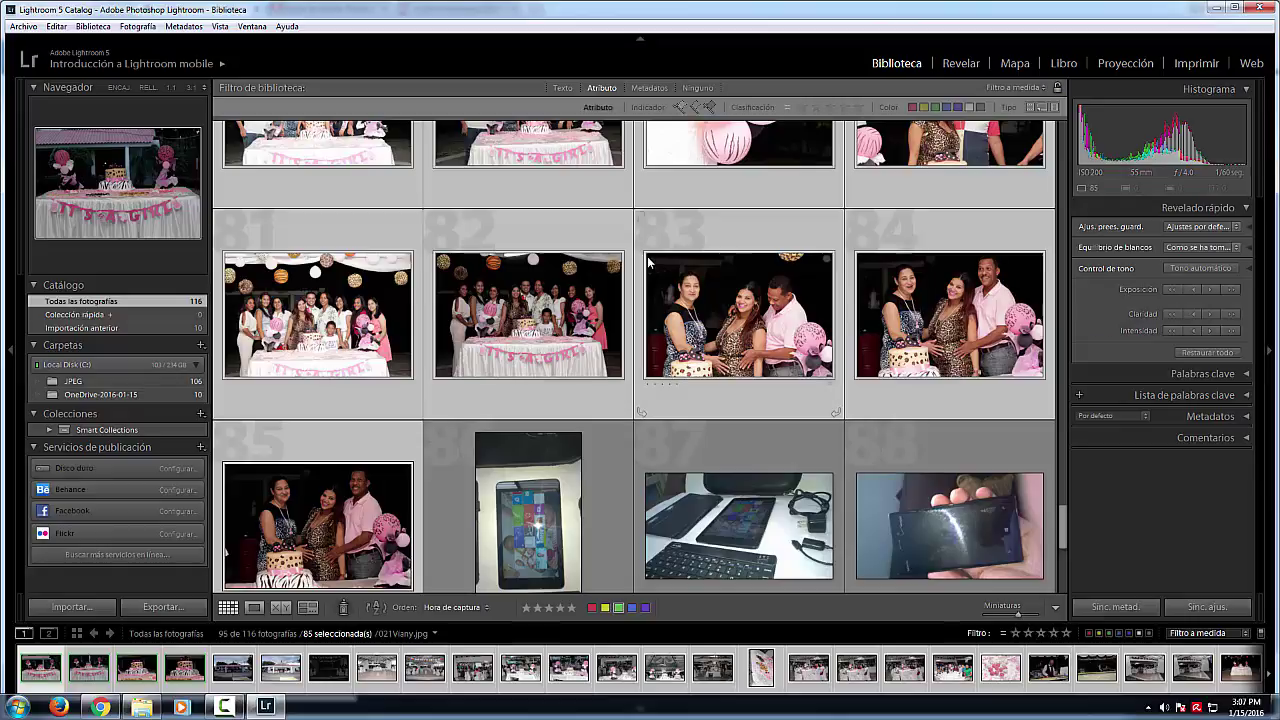
mouse_move(738, 315)
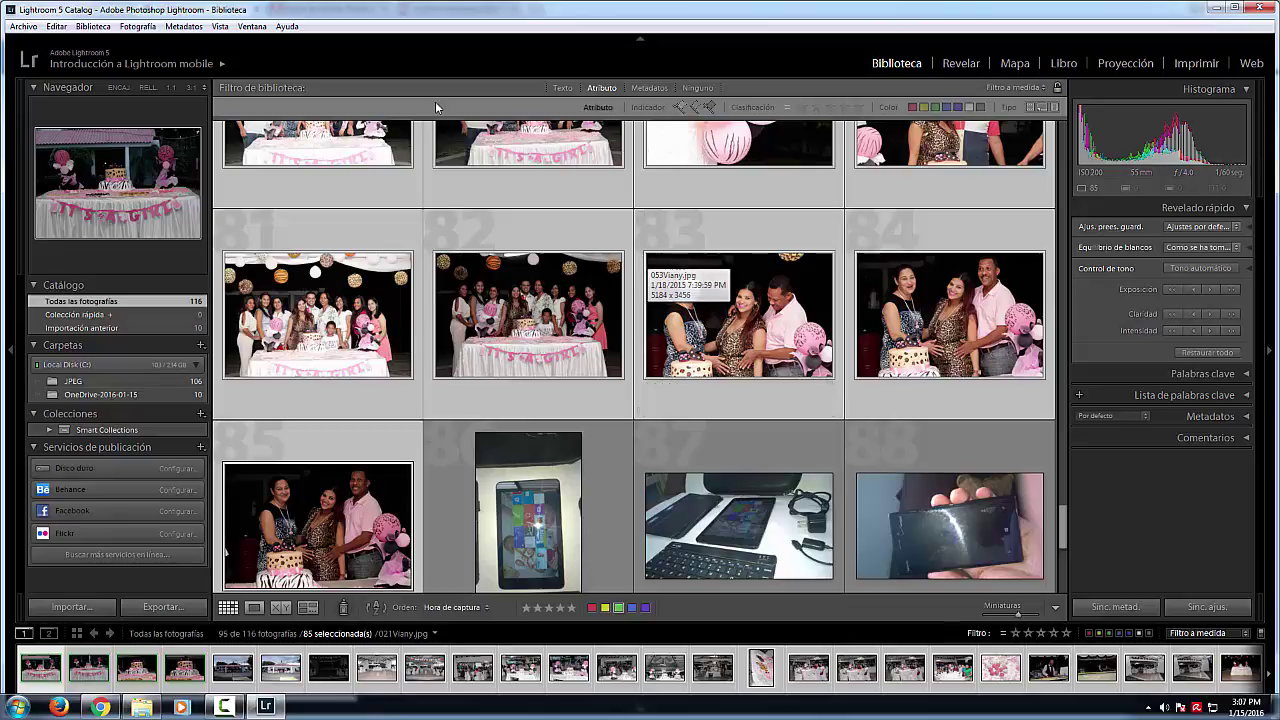
Step: Create a new collection 'babyshower' that includes the 85 selected photos
click(80, 33)
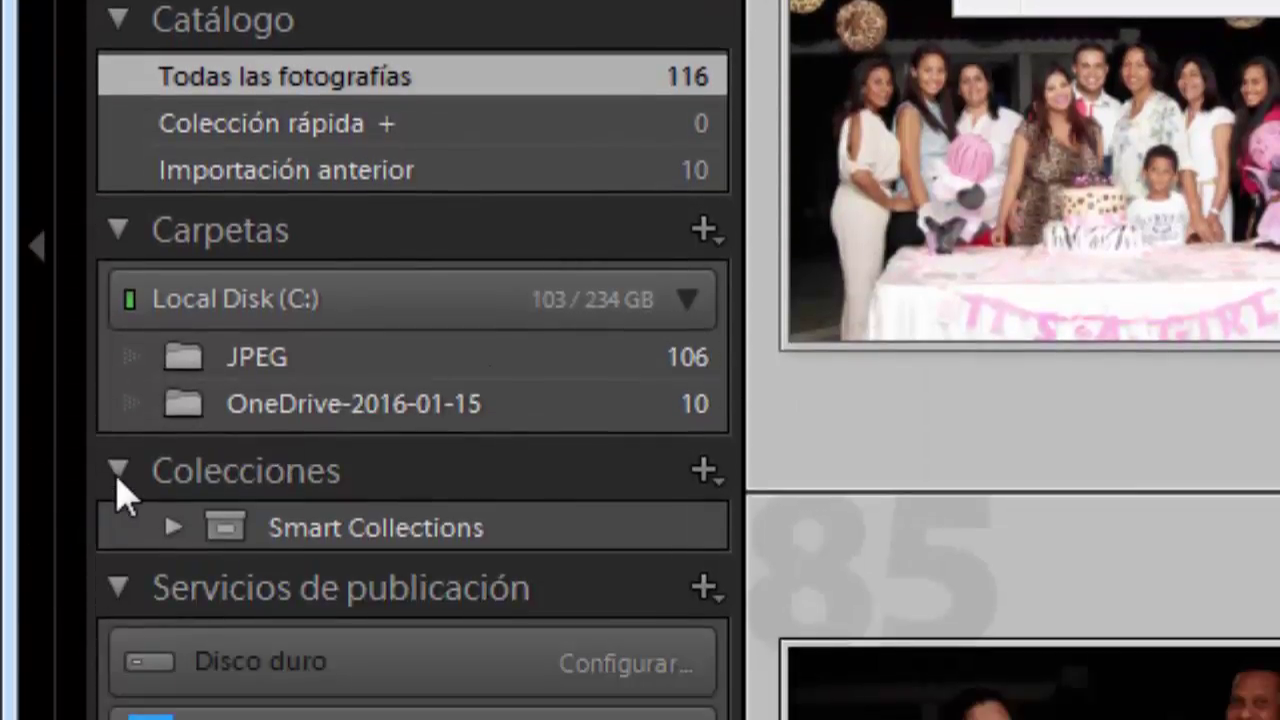
click(706, 474)
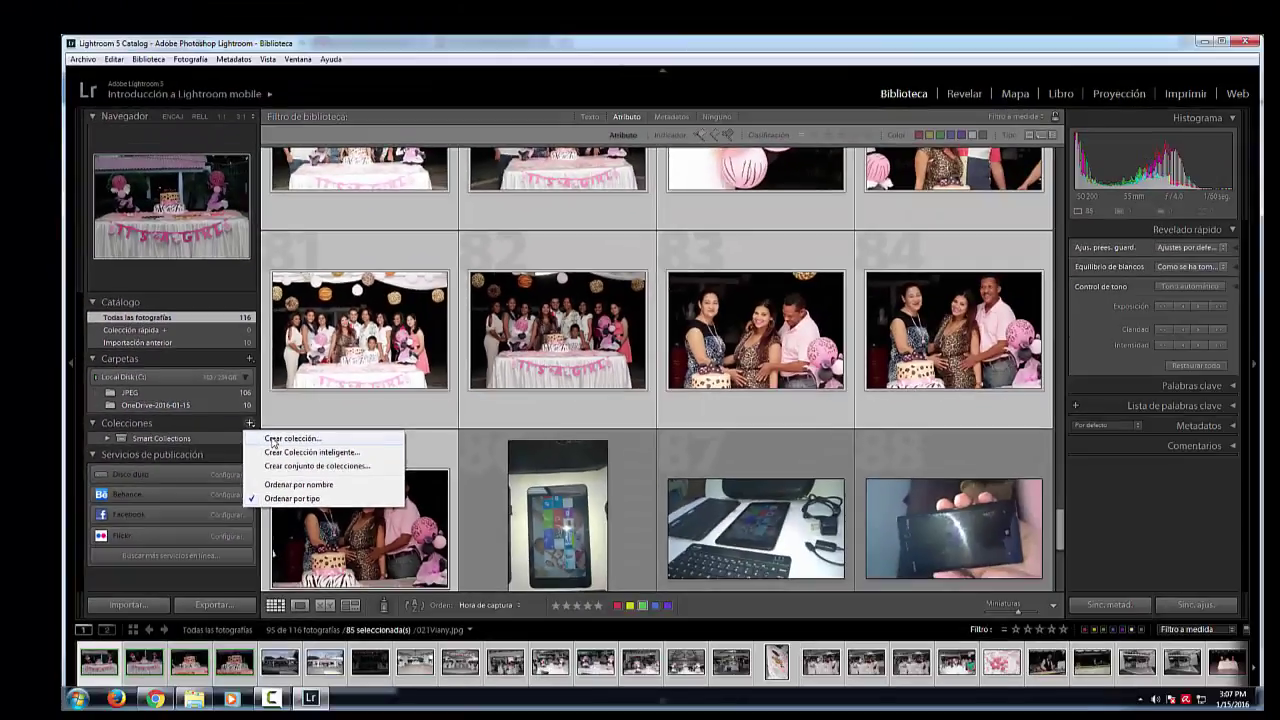
click(752, 518)
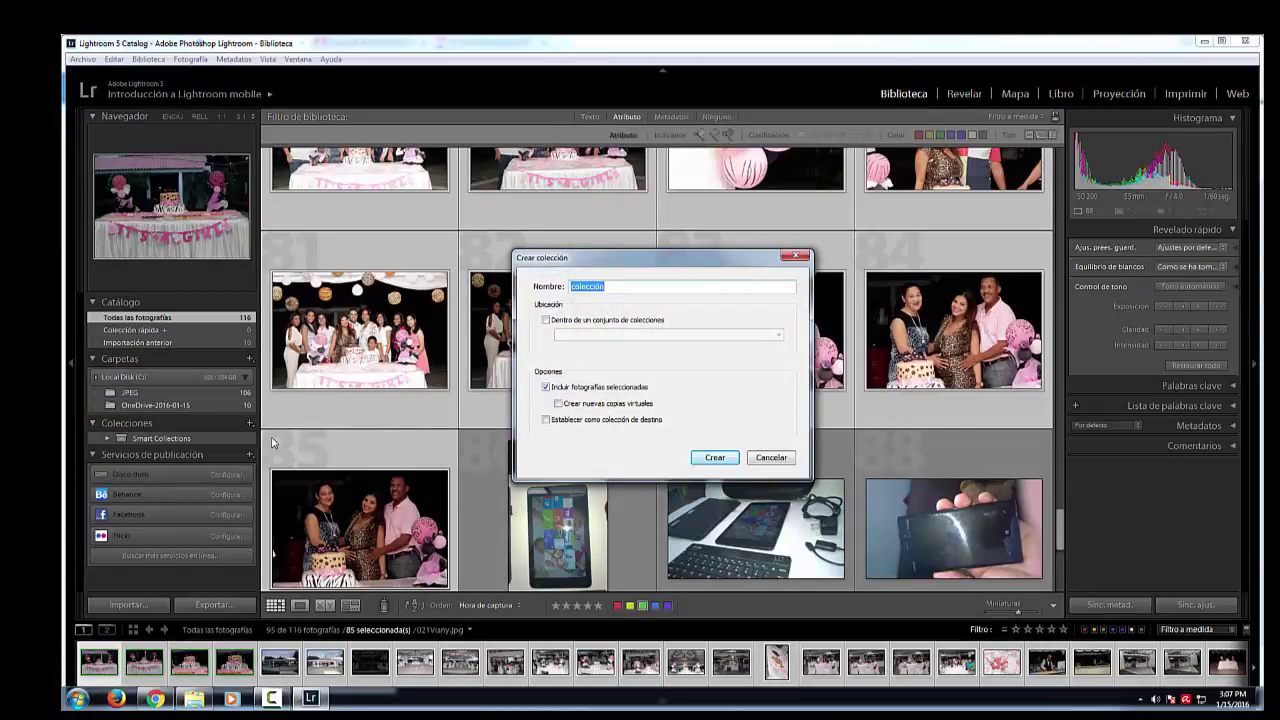
text(babys)
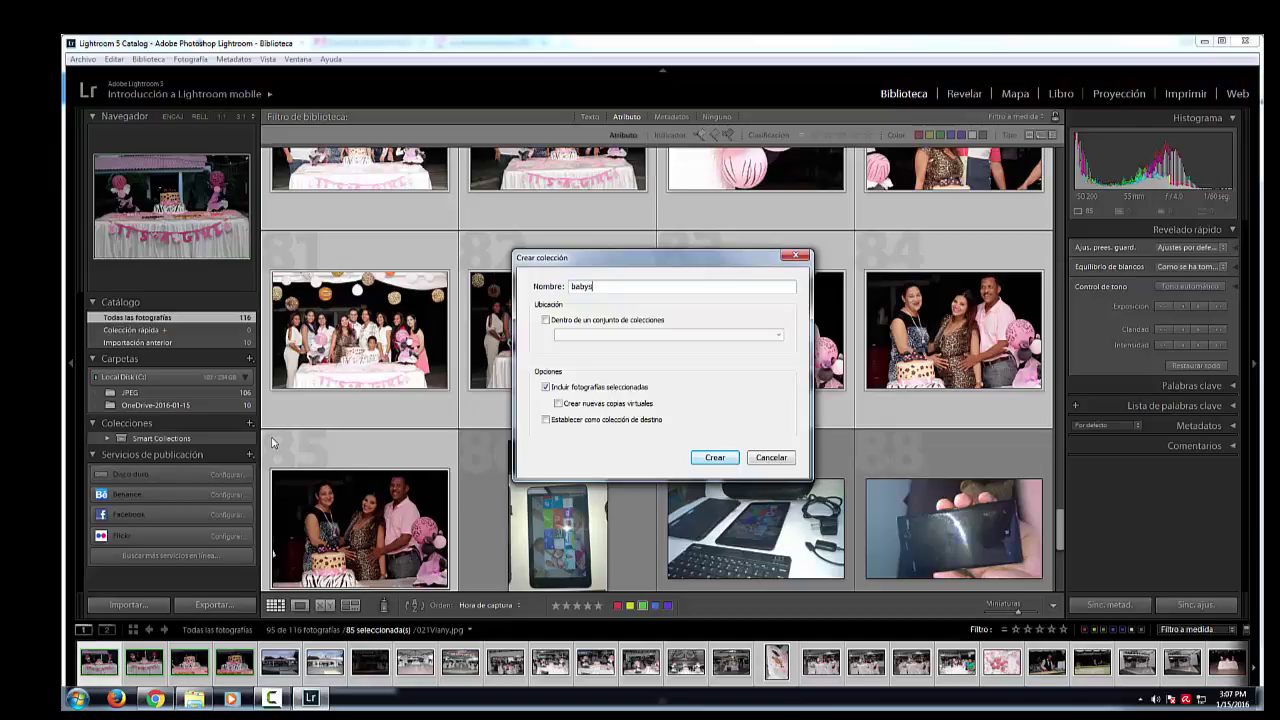
text(h)
text(o)
text(ve)
click(715, 458)
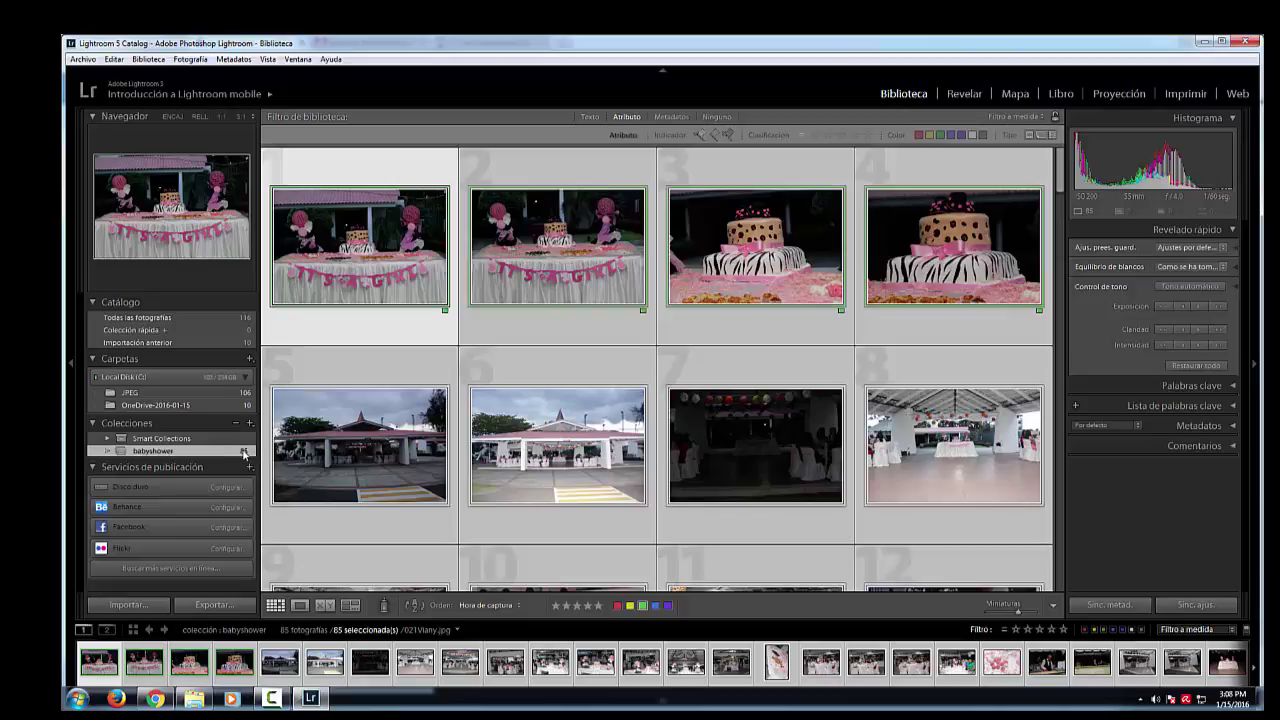
scroll(713, 394, down, 5)
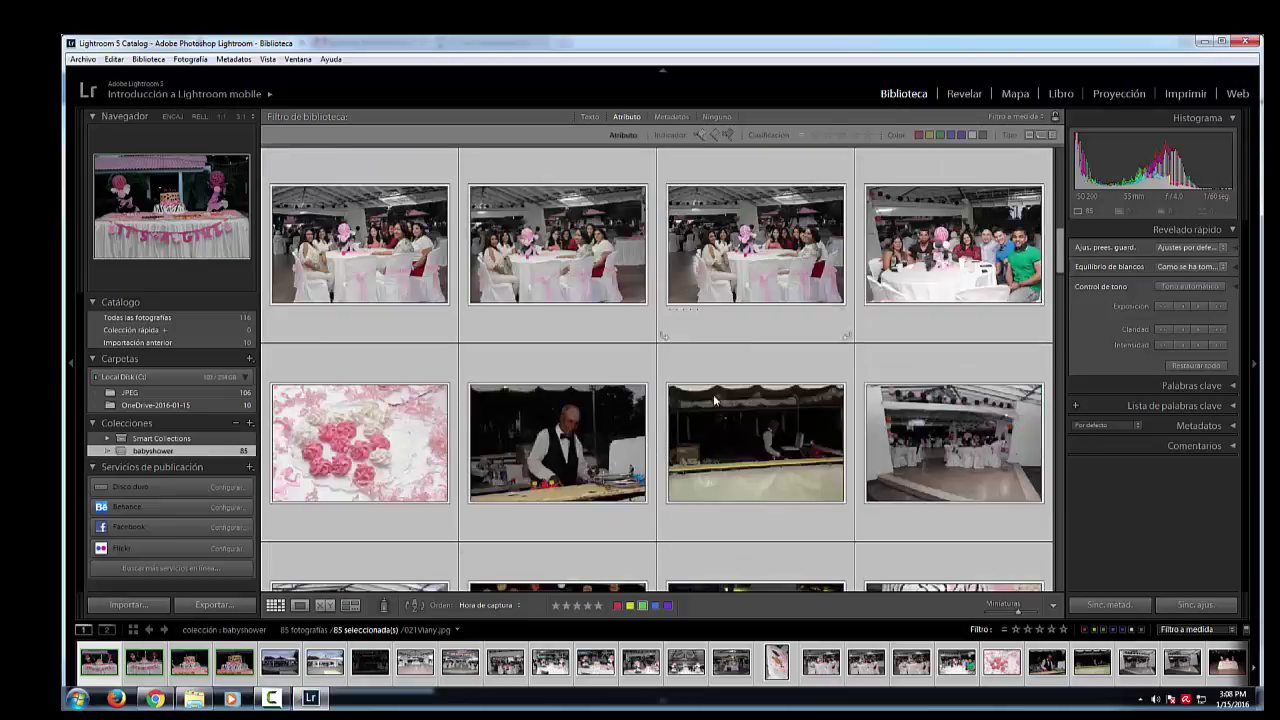
scroll(711, 407, down, 5)
scroll(711, 407, down, 5)
scroll(701, 411, down, 3)
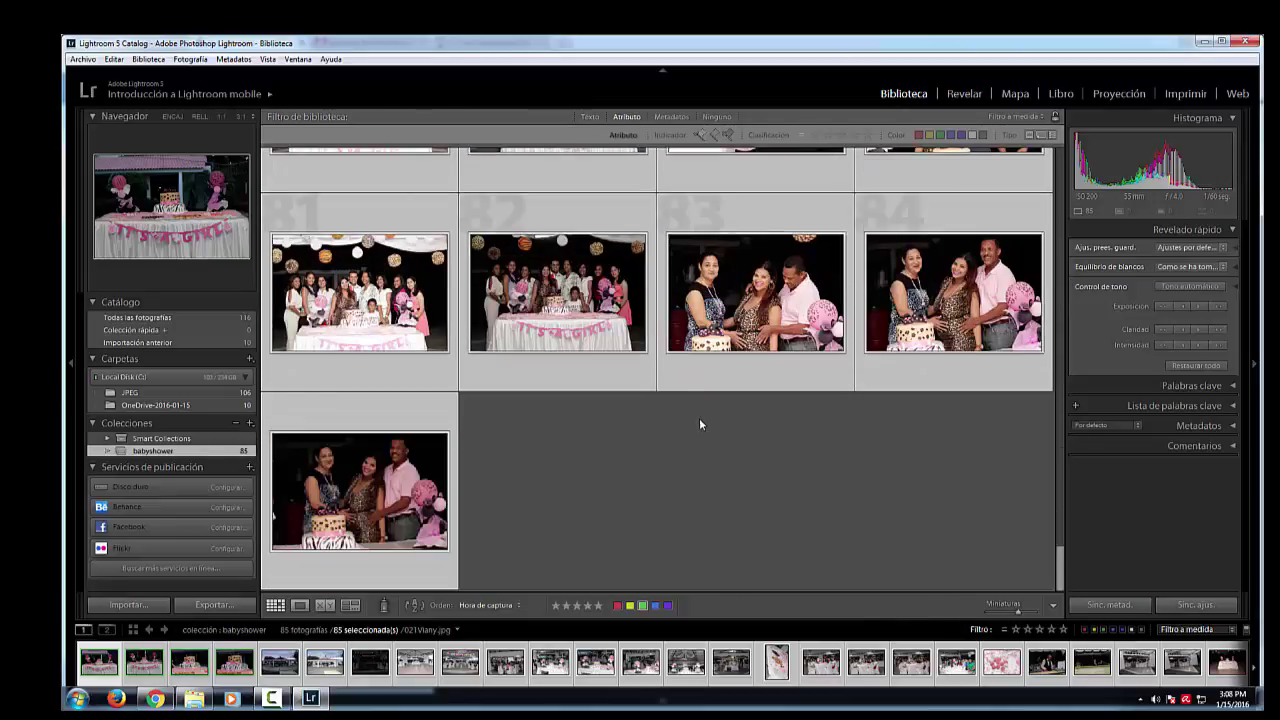
scroll(699, 418, up, 3)
scroll(688, 461, up, 3)
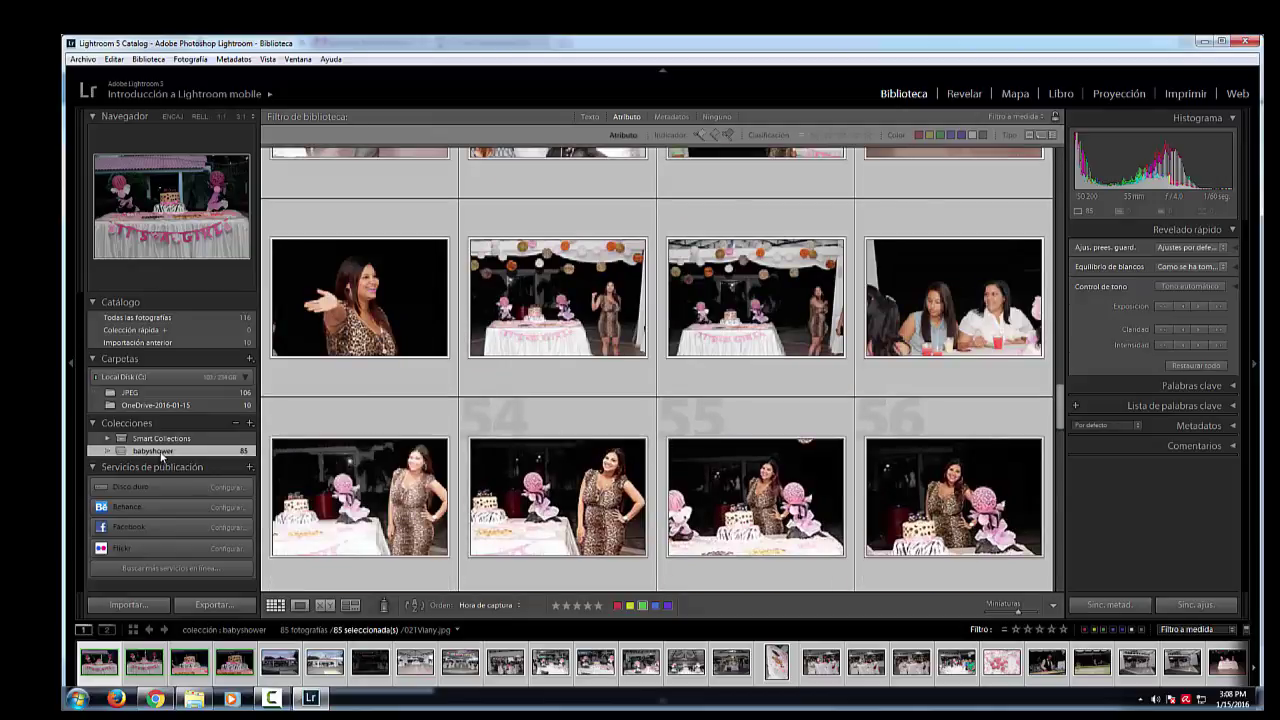
scroll(770, 436, up, 3)
scroll(770, 436, down, 3)
scroll(788, 425, down, 3)
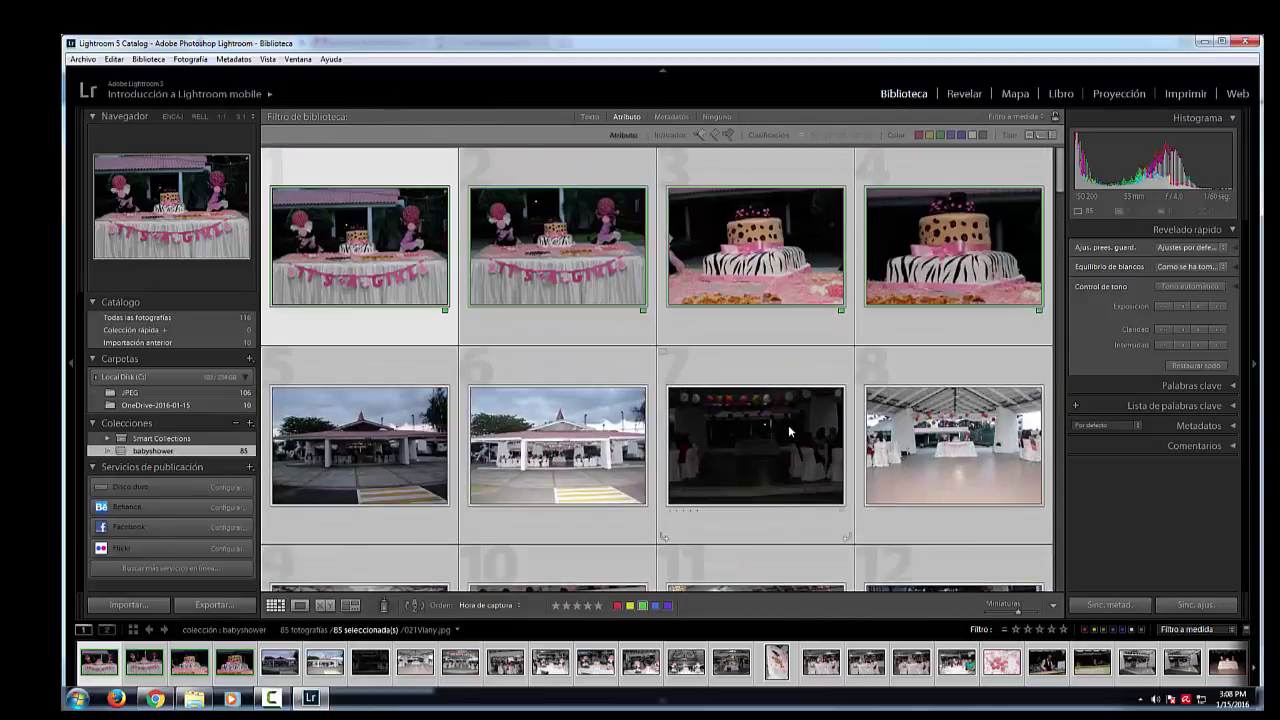
scroll(788, 425, down, 3)
scroll(786, 435, down, 3)
scroll(784, 437, down, 3)
scroll(782, 439, down, 3)
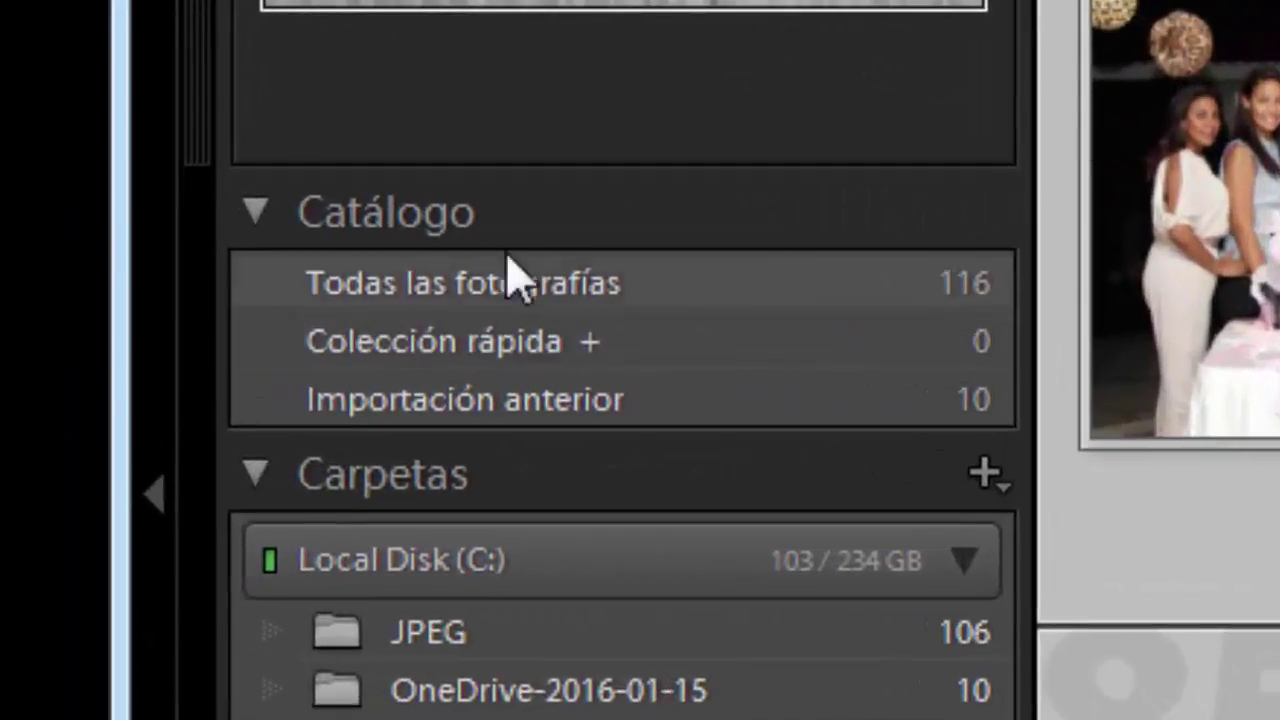
Step: Show all 116 photos in the catalogue
click(466, 298)
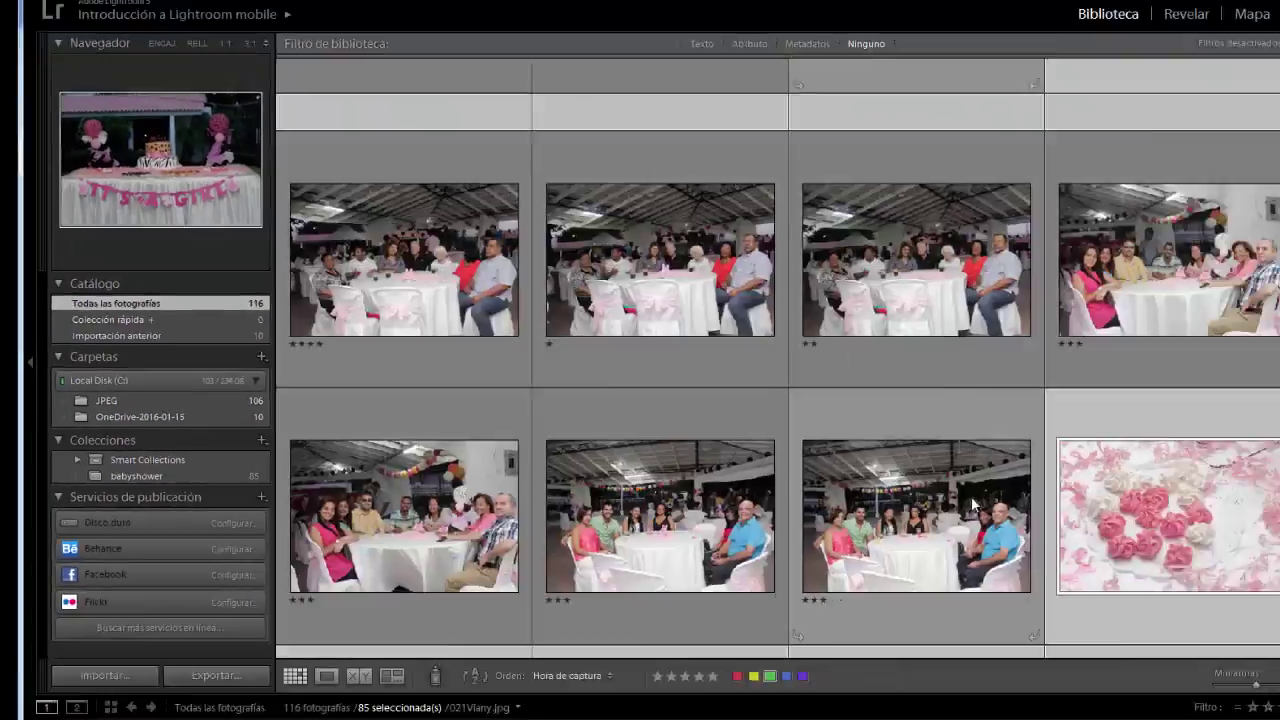
scroll(790, 470, down, 10)
scroll(790, 470, down, 10)
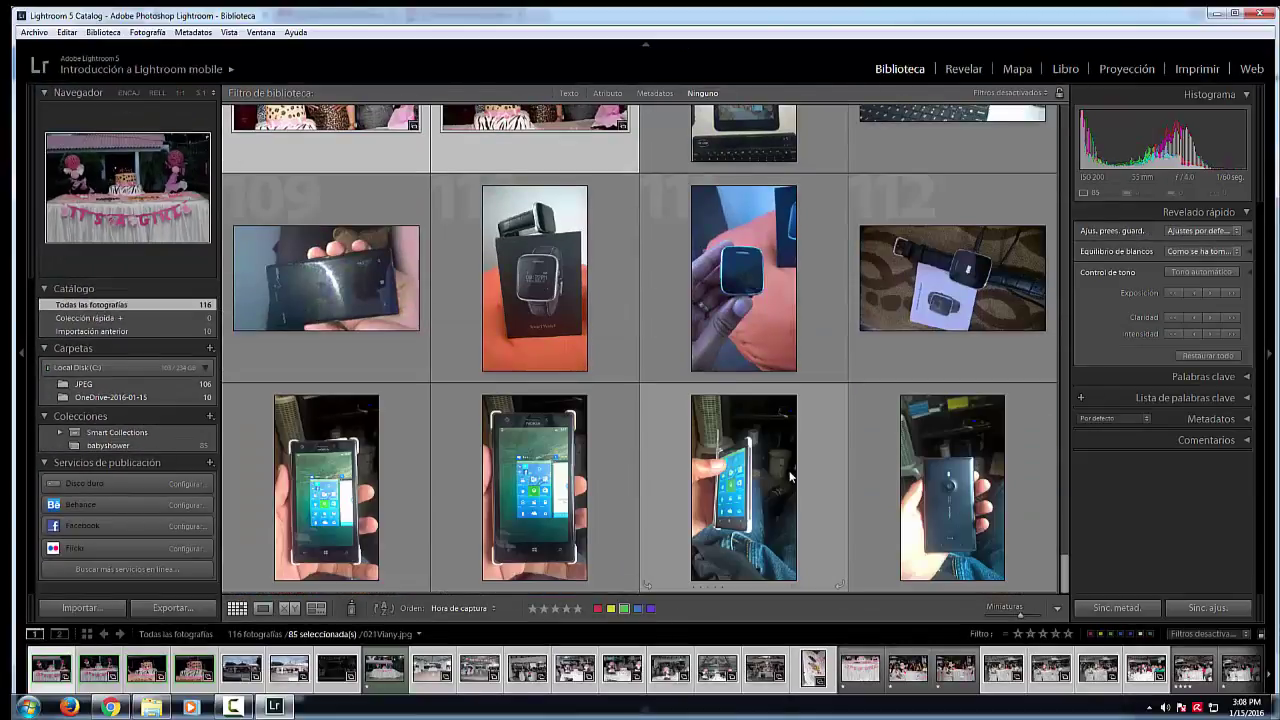
scroll(790, 477, up, 1)
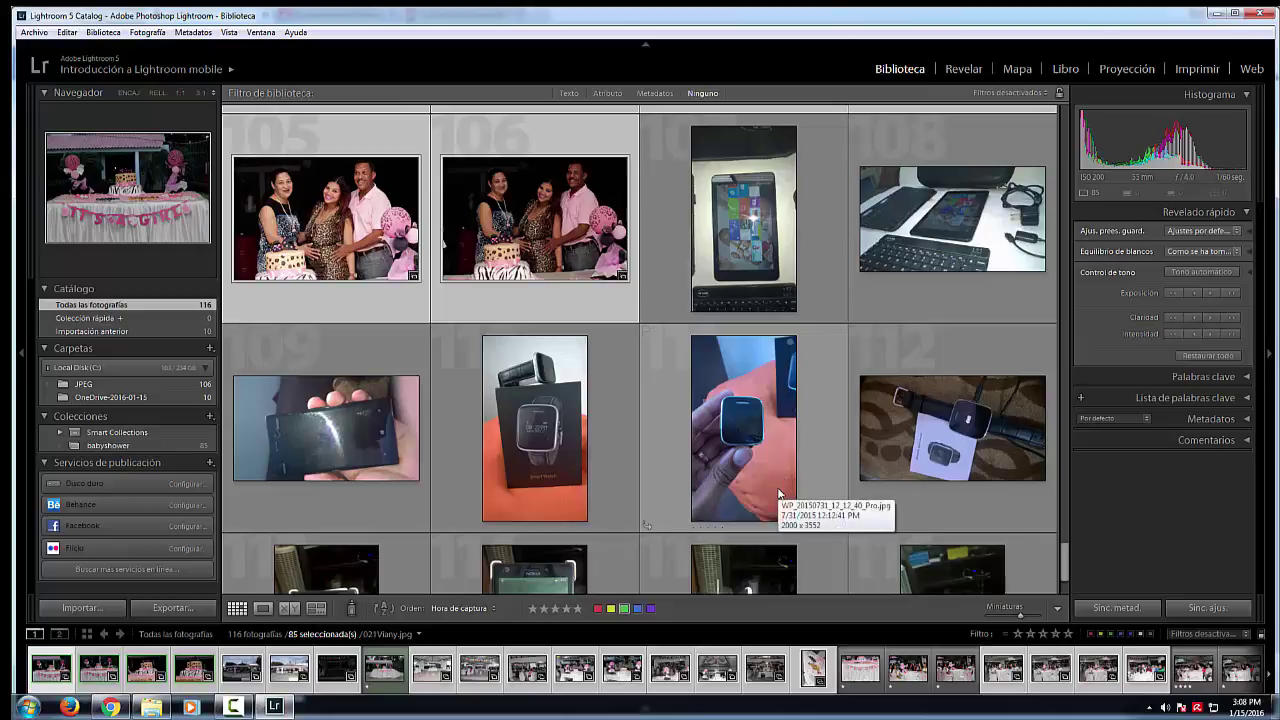
Step: Select the ten electronics photos, from the tablet shot at photo 107 to the last phone photo
click(733, 252)
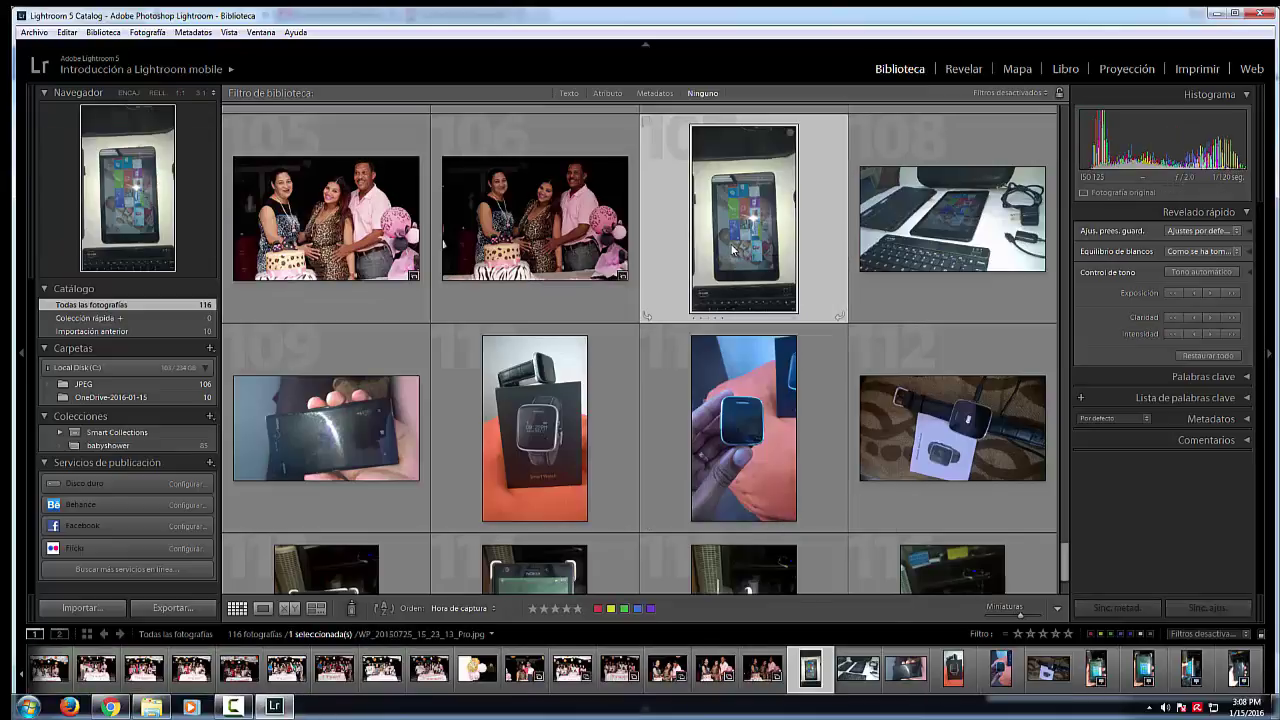
scroll(735, 266, down, 3)
scroll(743, 335, up, 5)
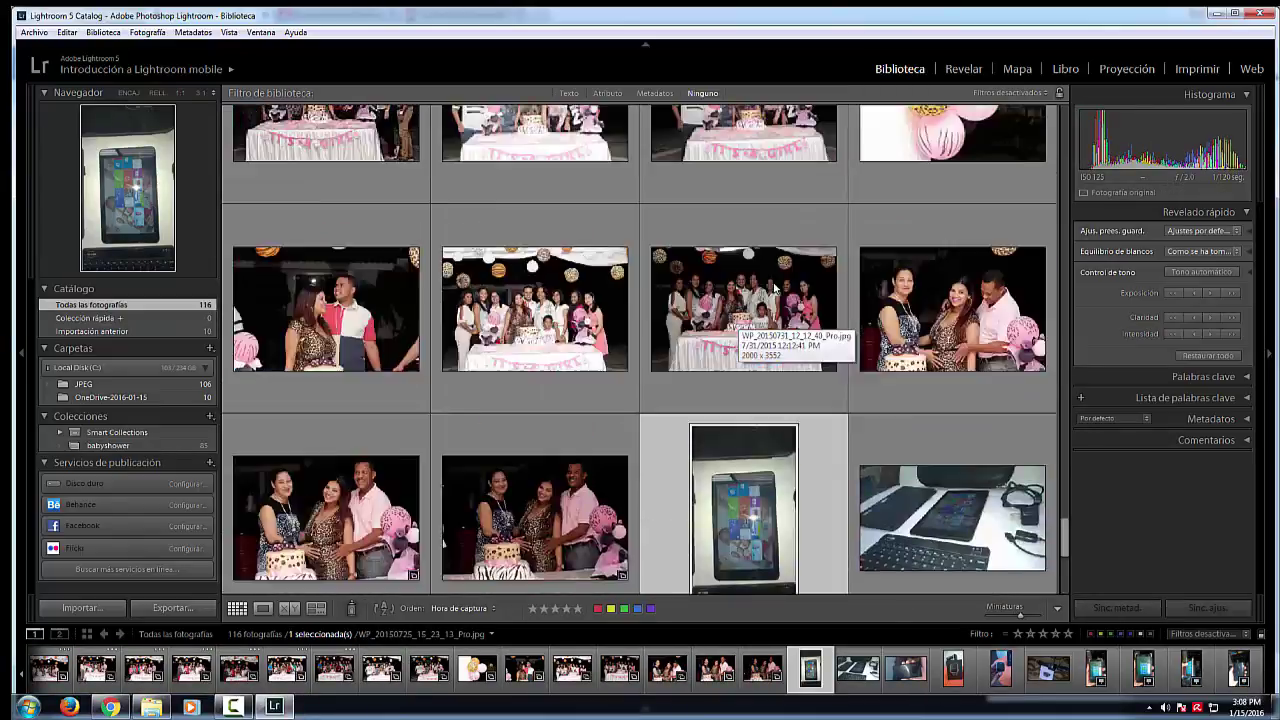
scroll(794, 328, up, 4)
scroll(794, 325, down, 10)
scroll(794, 330, up, 5)
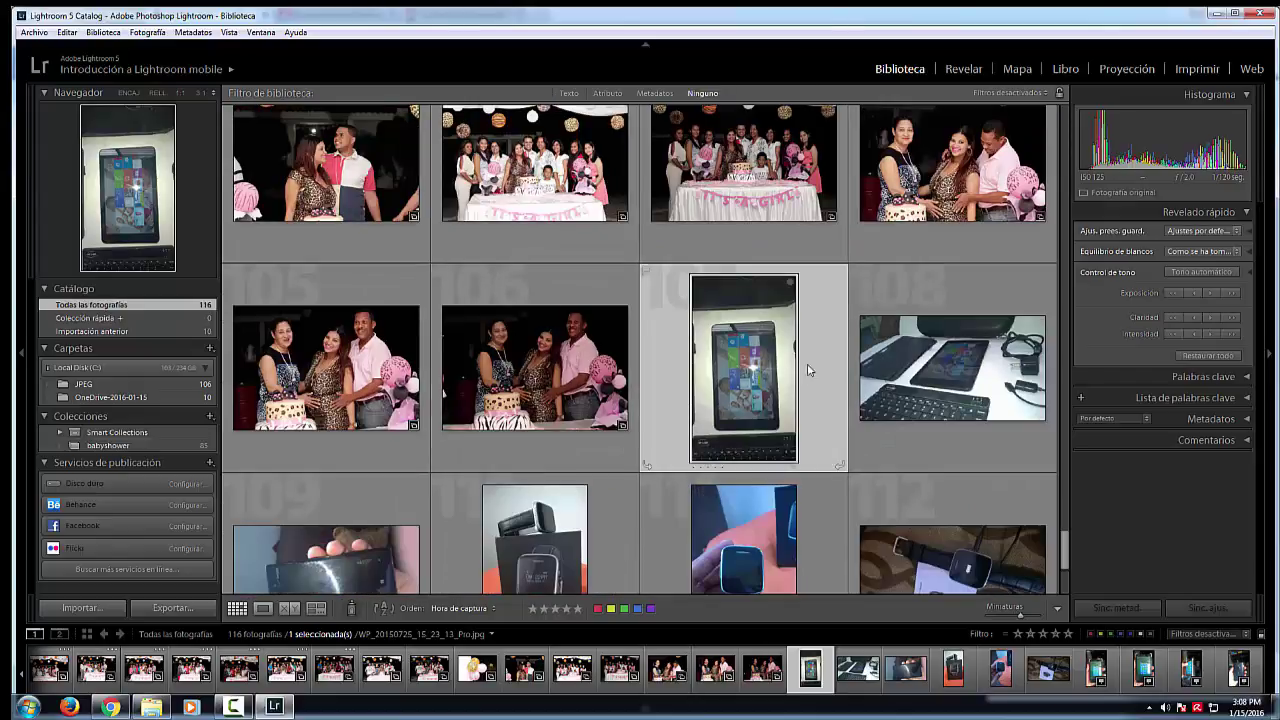
scroll(760, 365, down, 3)
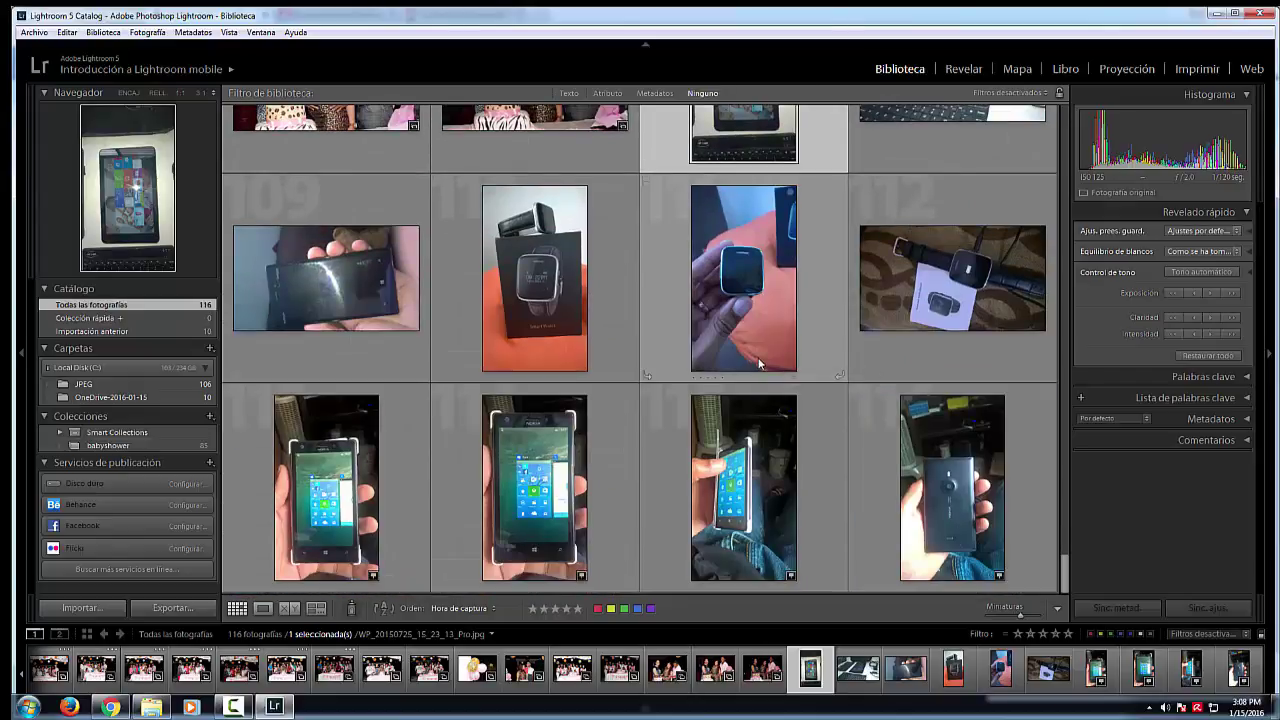
shift+click(945, 515)
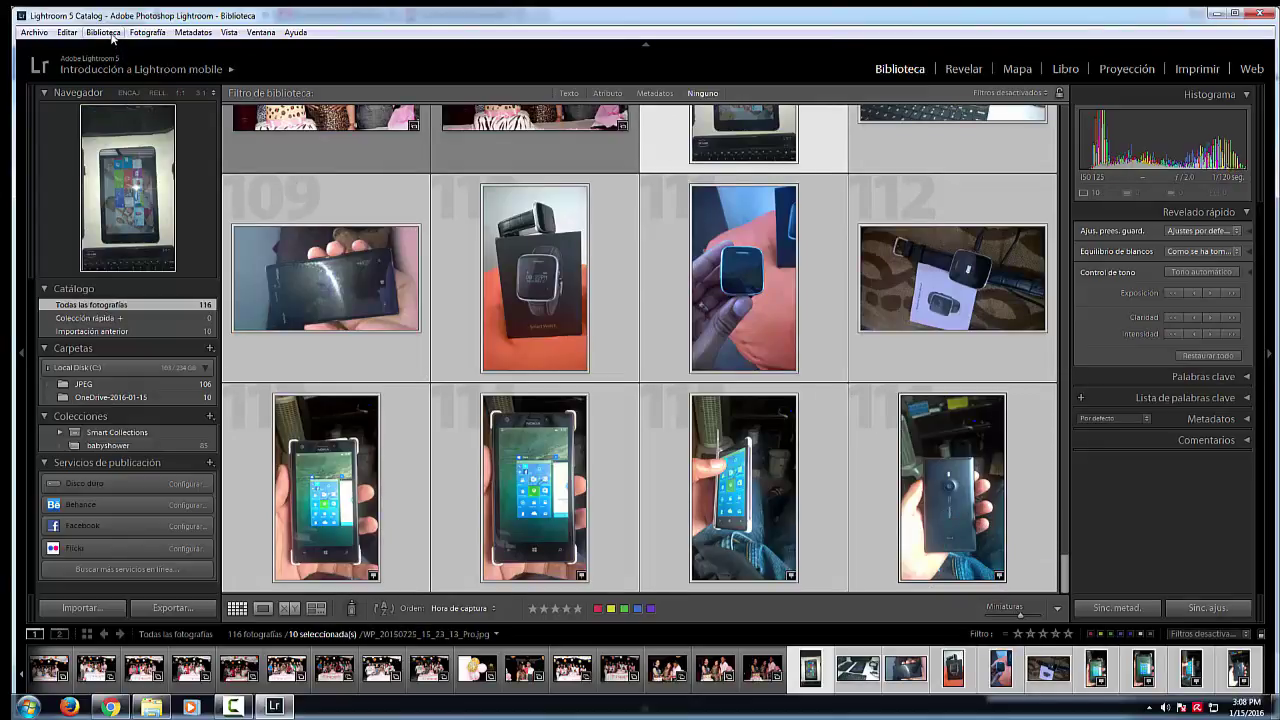
Step: Create a new collection 'equipos electronicos' that includes the 10 selected photos
click(103, 32)
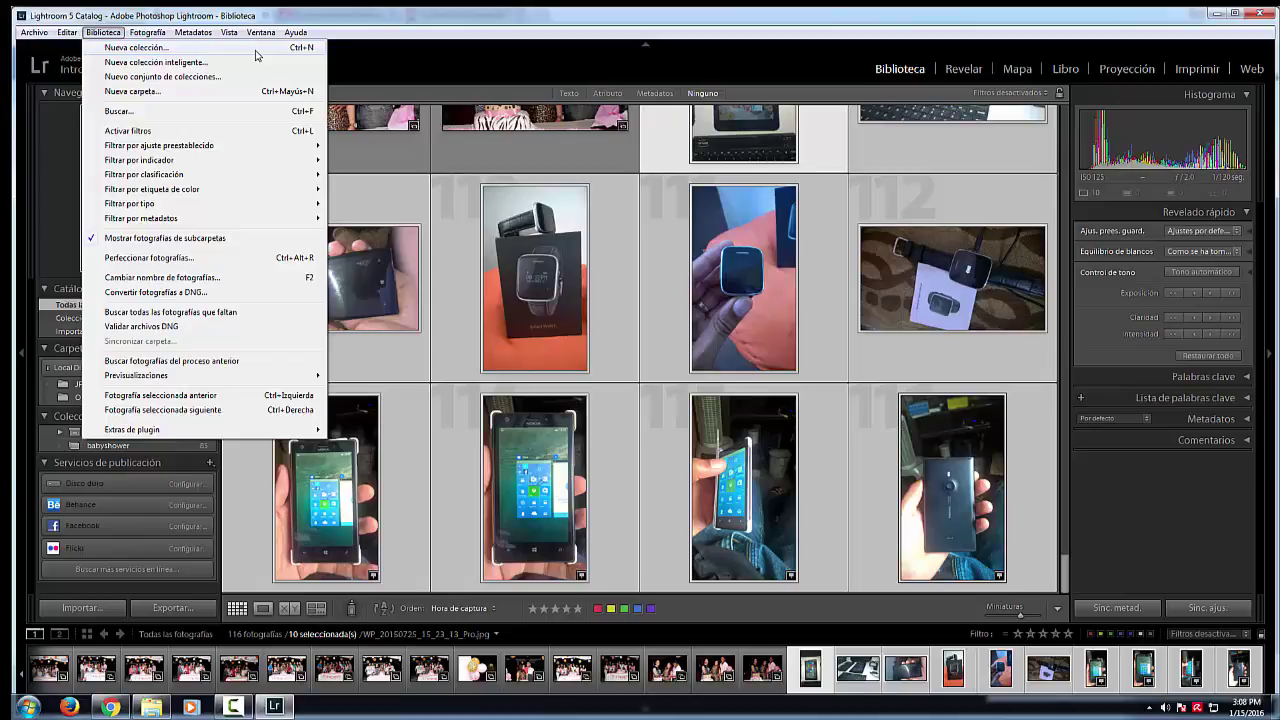
click(255, 50)
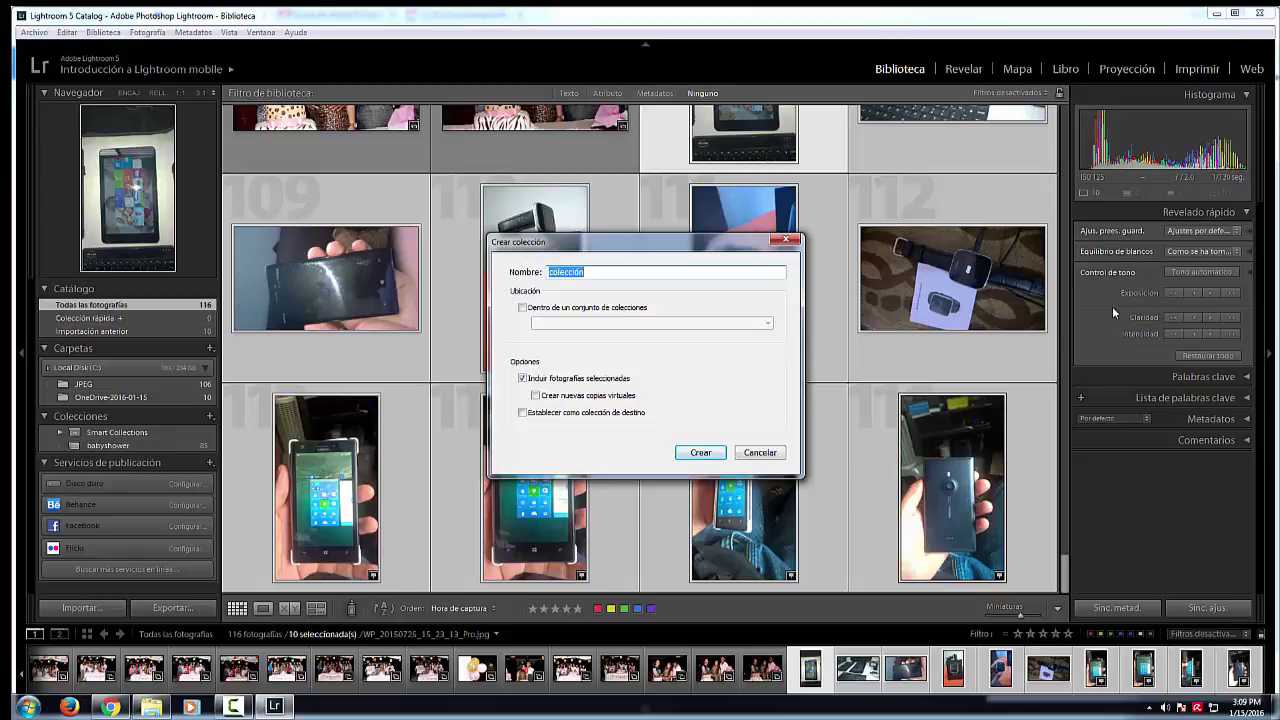
text(equi)
text(pos elect)
text(ronicos)
click(702, 454)
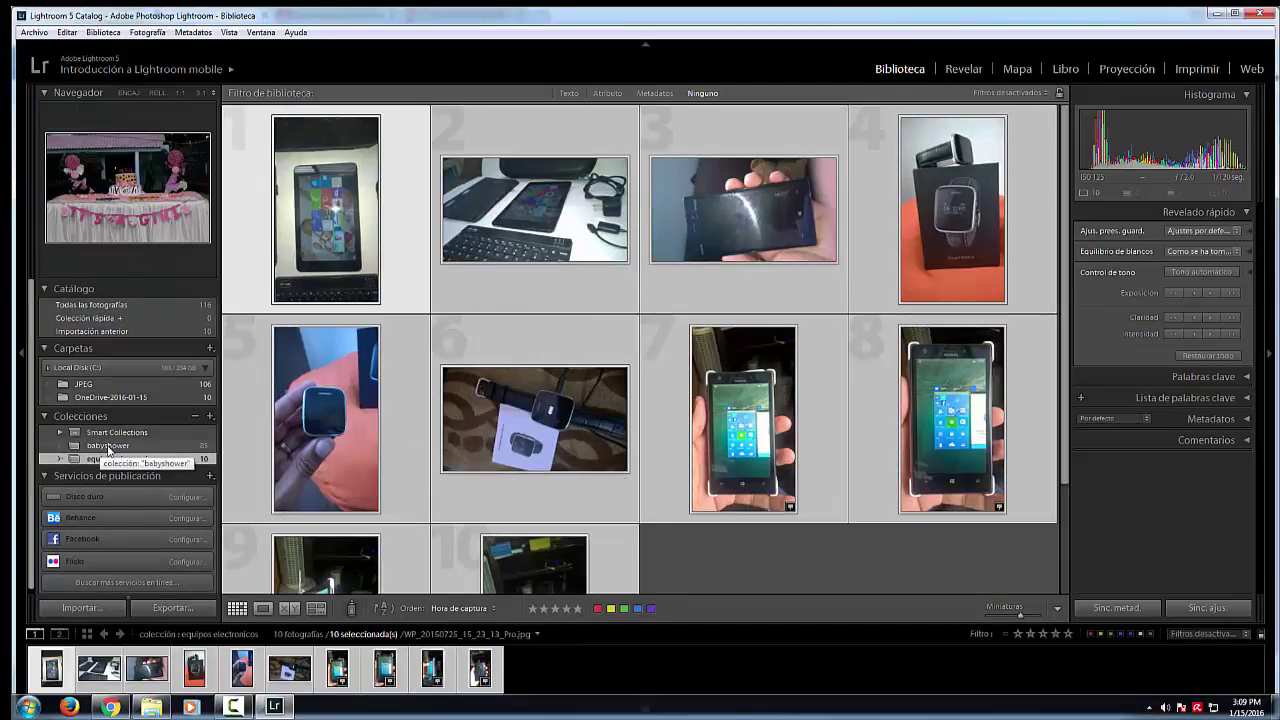
click(110, 446)
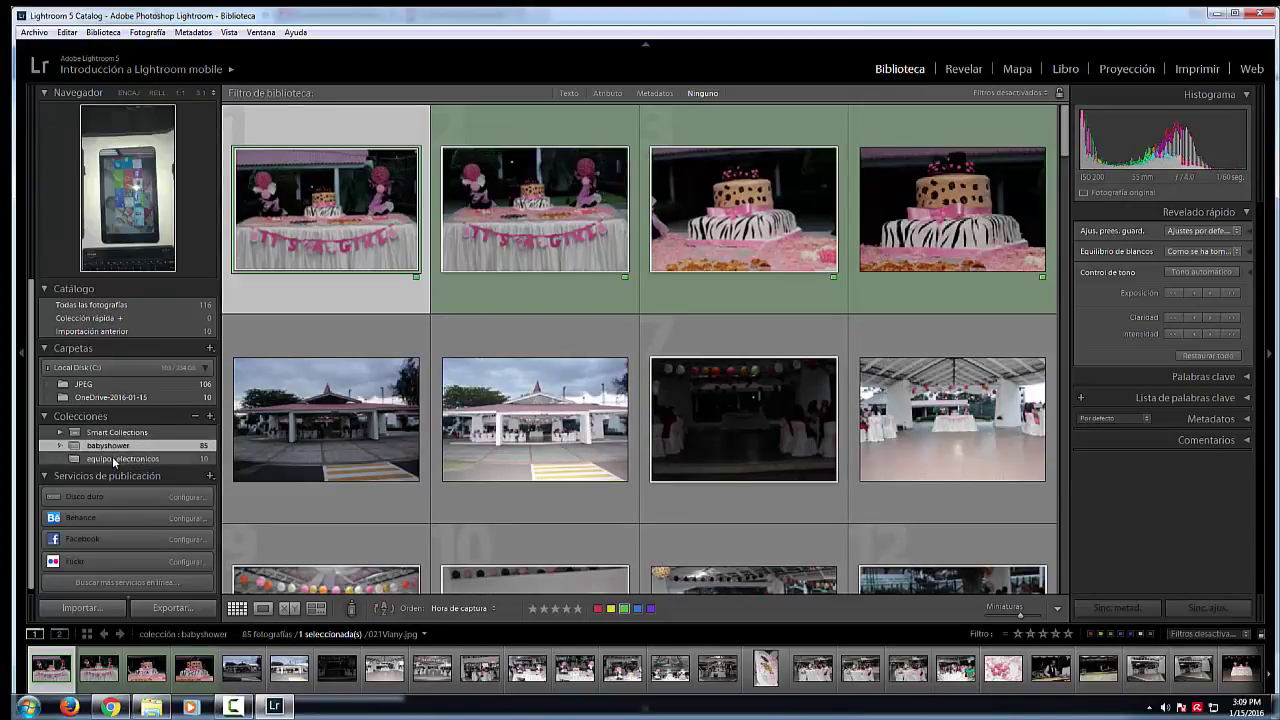
click(112, 457)
scroll(843, 484, down, 3)
scroll(827, 497, up, 3)
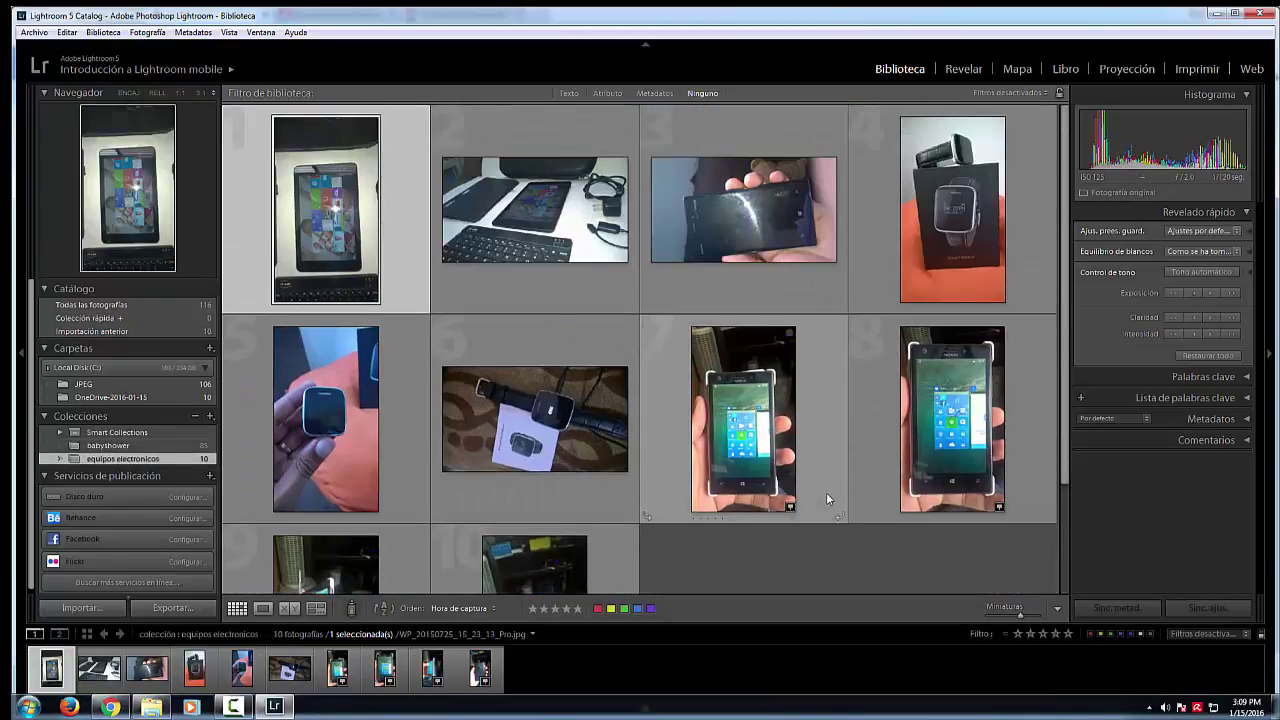
scroll(826, 497, down, 3)
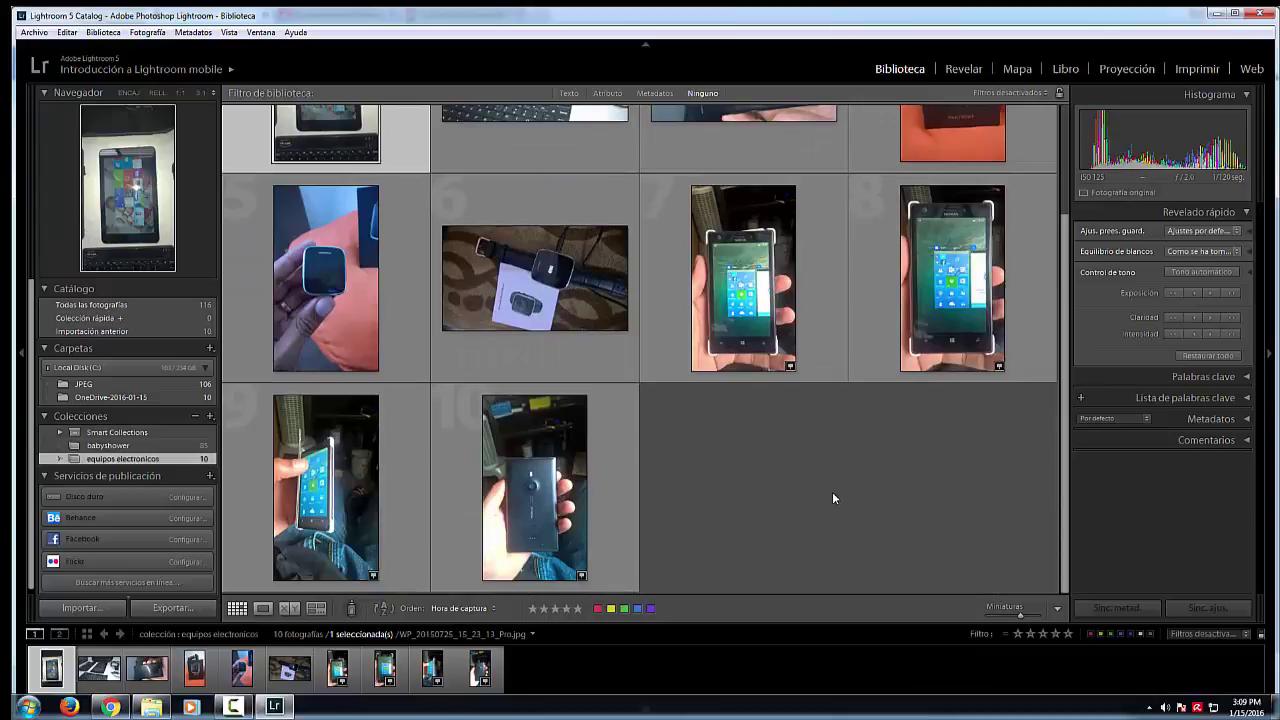